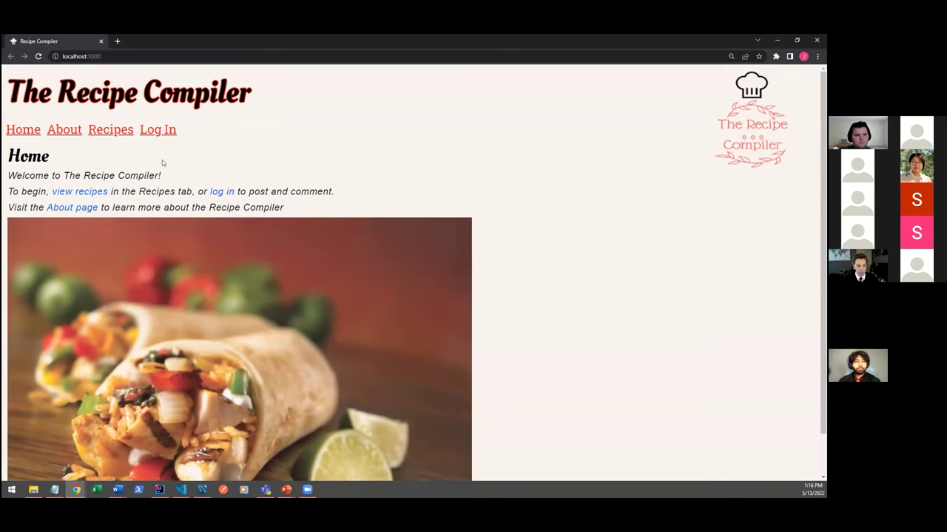
Visit the Recipes, Home, Log In and About pages, then return to the recipe cards via Explore now.
{"action": "left_click", "coordinate": [91, 191]}
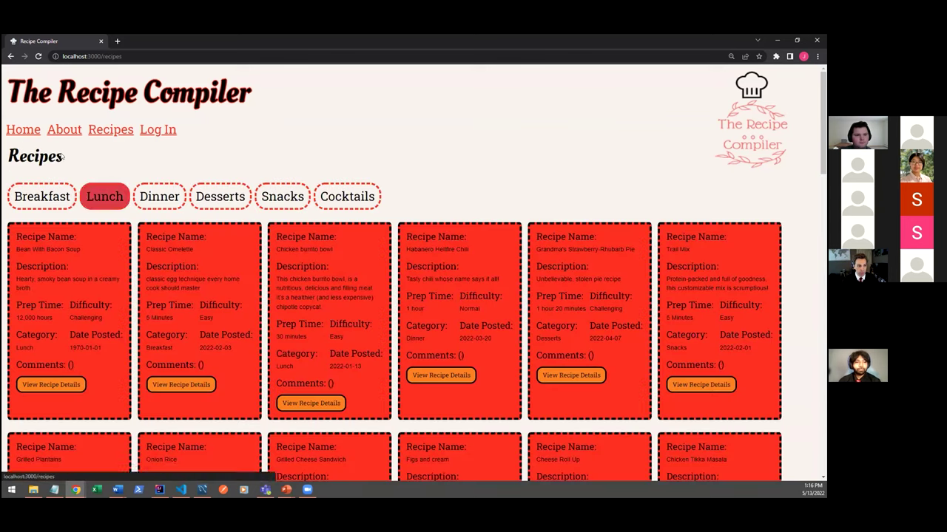
{"action": "left_click", "coordinate": [24, 131]}
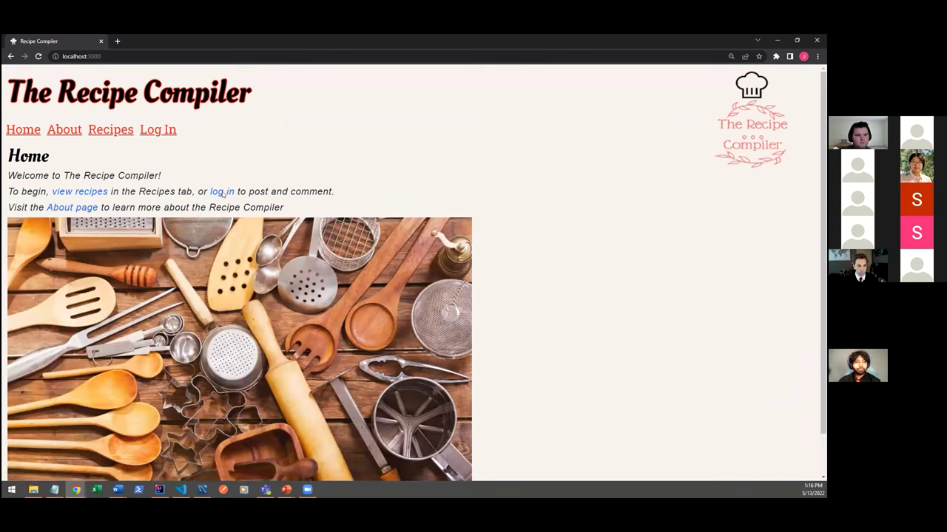
{"action": "left_click", "coordinate": [223, 191]}
{"action": "left_click", "coordinate": [71, 235]}
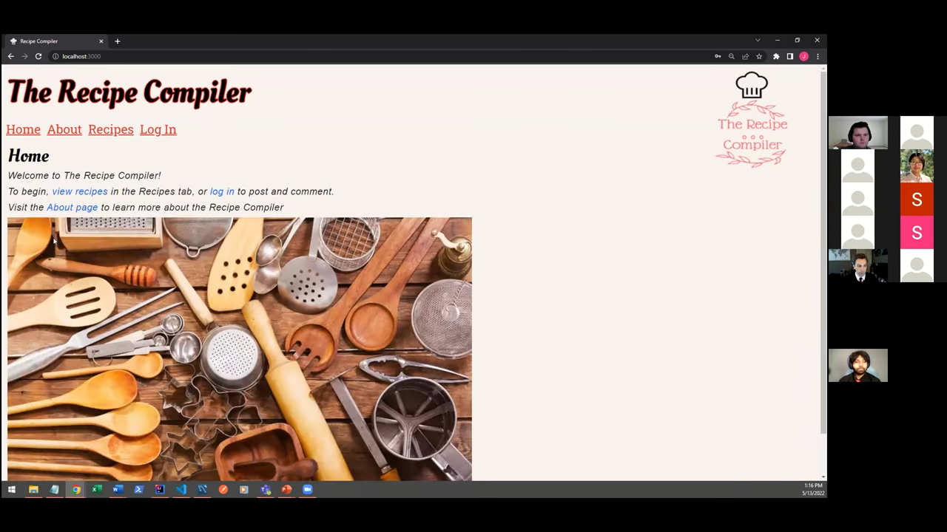
{"action": "left_click", "coordinate": [74, 208]}
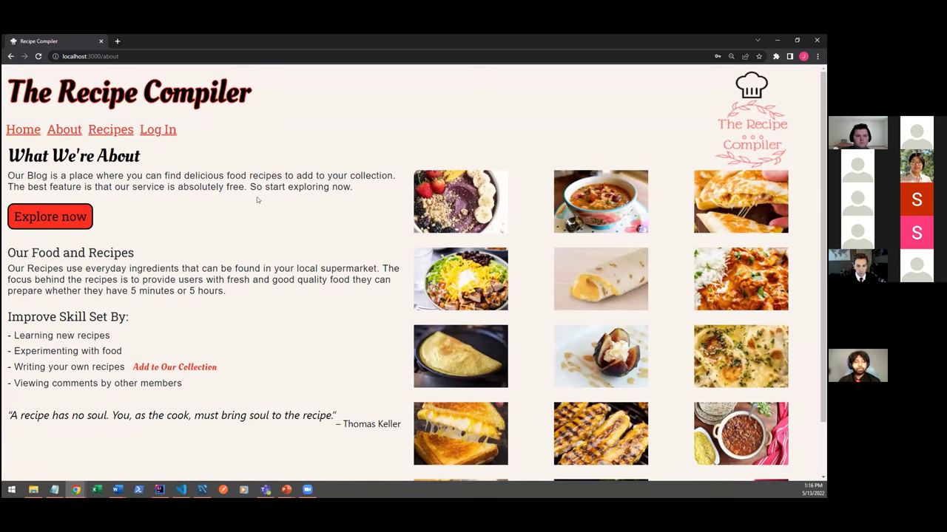
{"action": "left_click", "coordinate": [74, 221]}
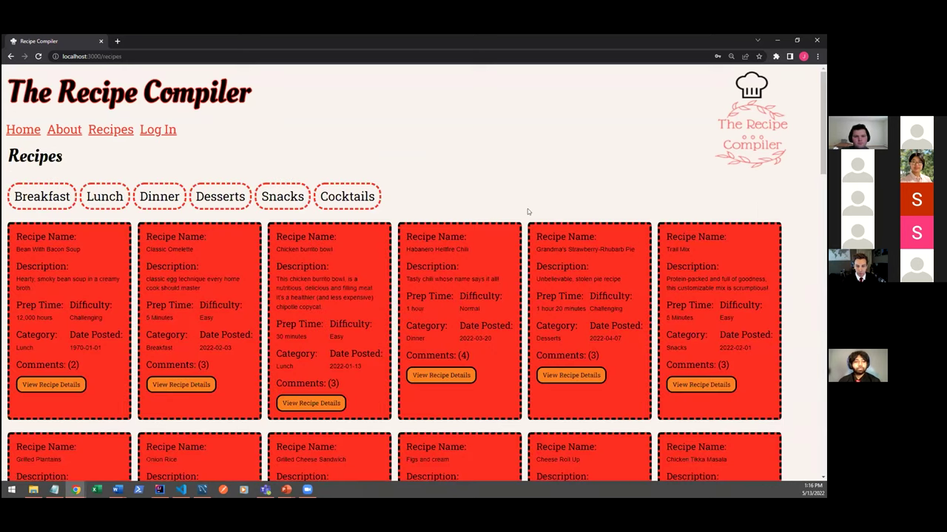
Browse the recipe cards, then filter the list by Breakfast, Lunch and Dinner.
{"action": "scroll", "coordinate": [528, 209], "scroll_direction": "down", "scroll_amount": 2}
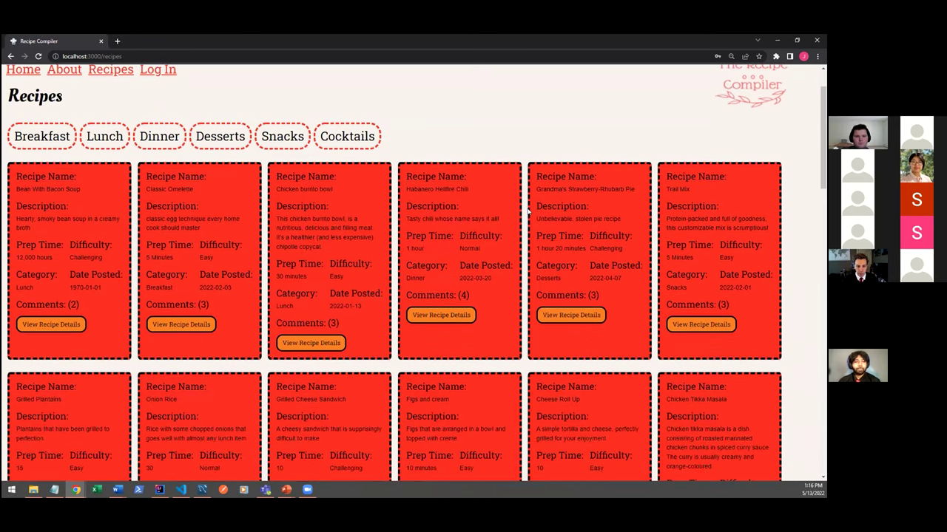
{"action": "scroll", "coordinate": [527, 211], "scroll_direction": "down", "scroll_amount": 8}
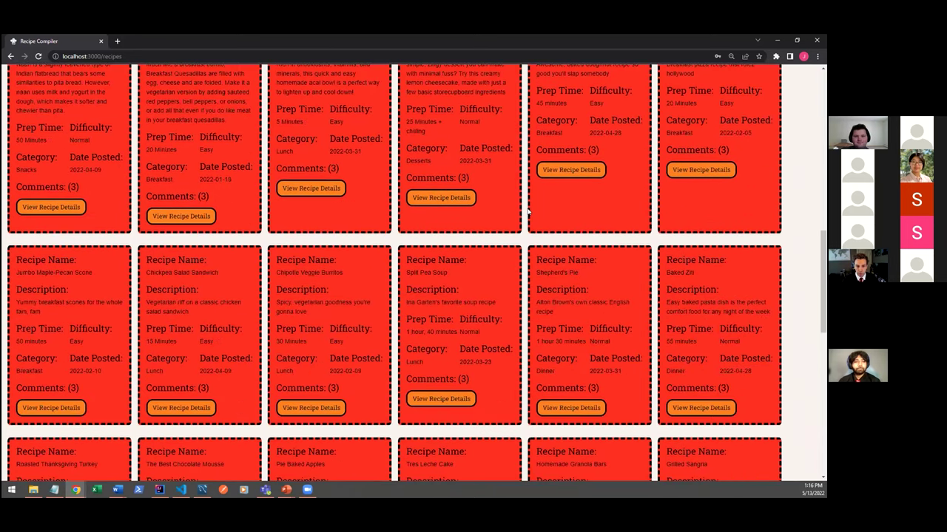
{"action": "scroll", "coordinate": [528, 211], "scroll_direction": "up", "scroll_amount": 9}
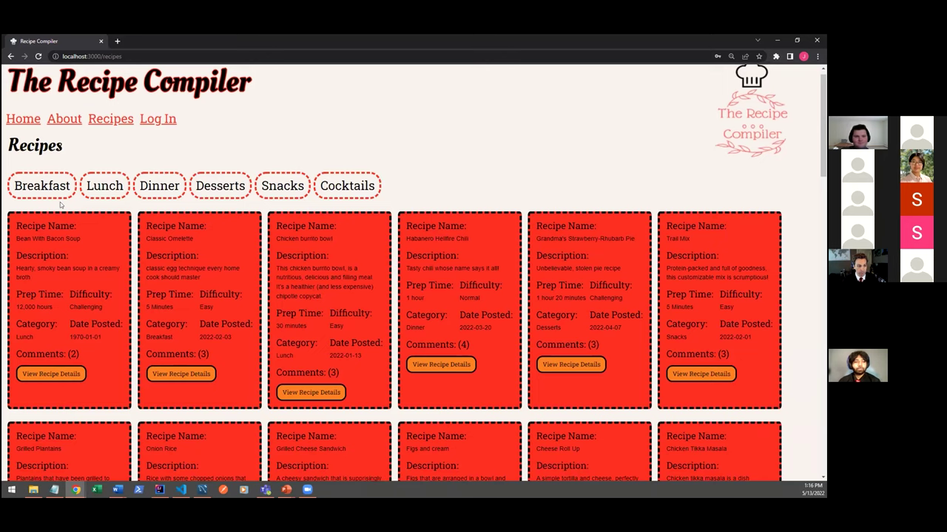
{"action": "scroll", "coordinate": [116, 255], "scroll_direction": "down", "scroll_amount": 1}
{"action": "scroll", "coordinate": [116, 255], "scroll_direction": "down", "scroll_amount": 2}
{"action": "scroll", "coordinate": [116, 255], "scroll_direction": "up", "scroll_amount": 3}
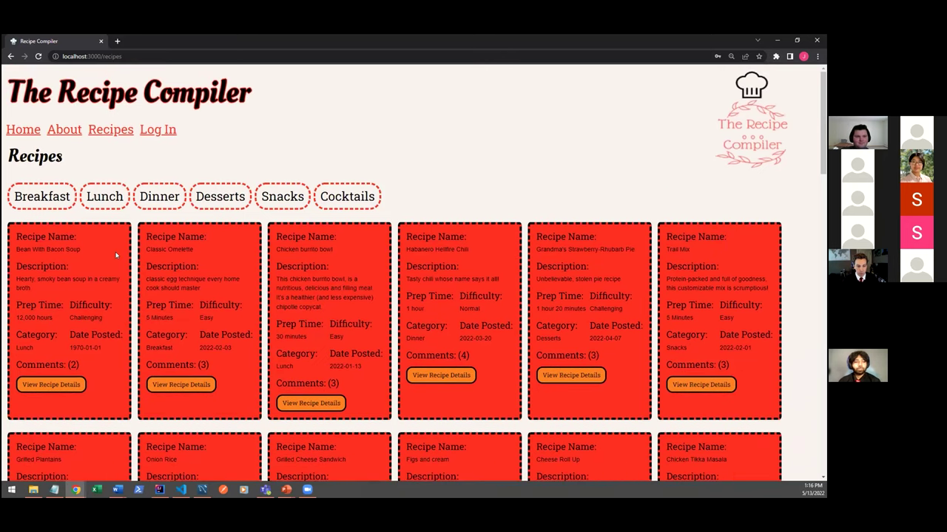
{"action": "left_click", "coordinate": [47, 207]}
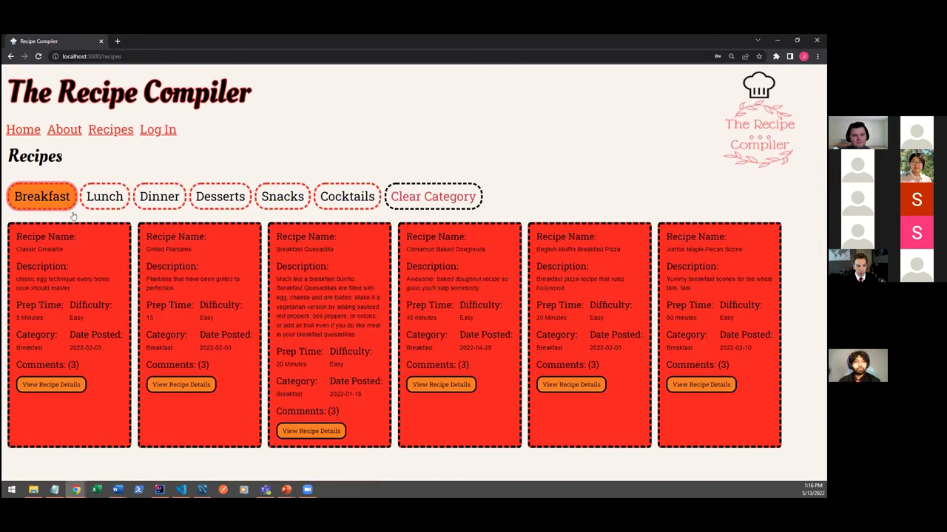
{"action": "left_click", "coordinate": [110, 198]}
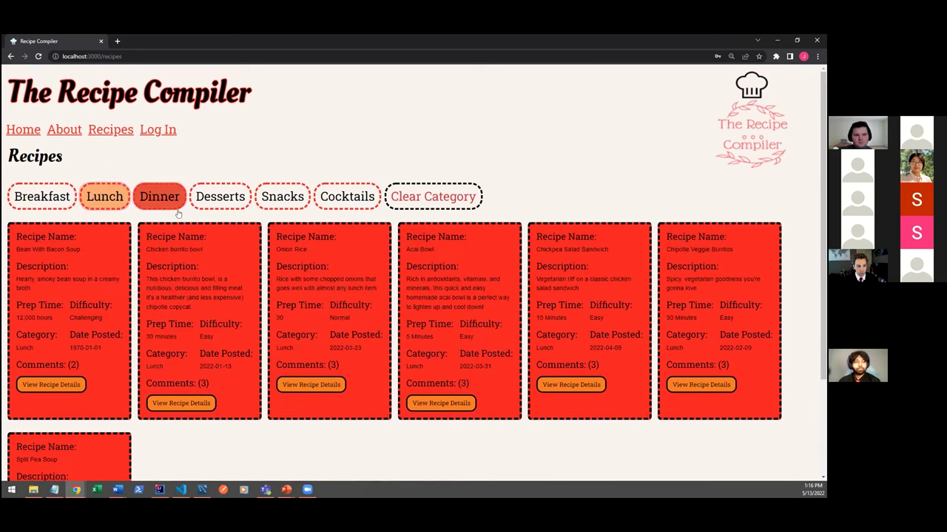
{"action": "left_click", "coordinate": [170, 203]}
Filter by Desserts and Snacks, clear the category, and open Habanero Hellfire Chili.
{"action": "left_click", "coordinate": [220, 197]}
{"action": "left_click", "coordinate": [280, 196]}
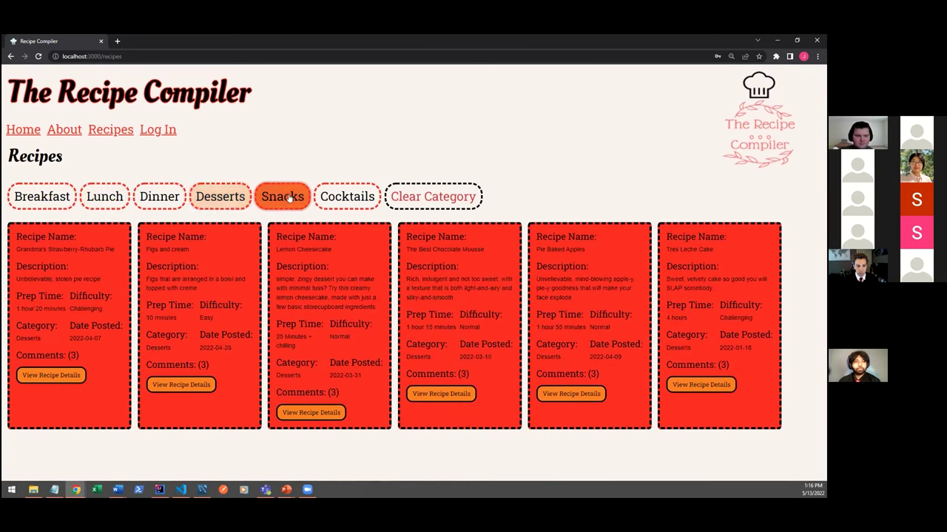
{"action": "left_click", "coordinate": [424, 196]}
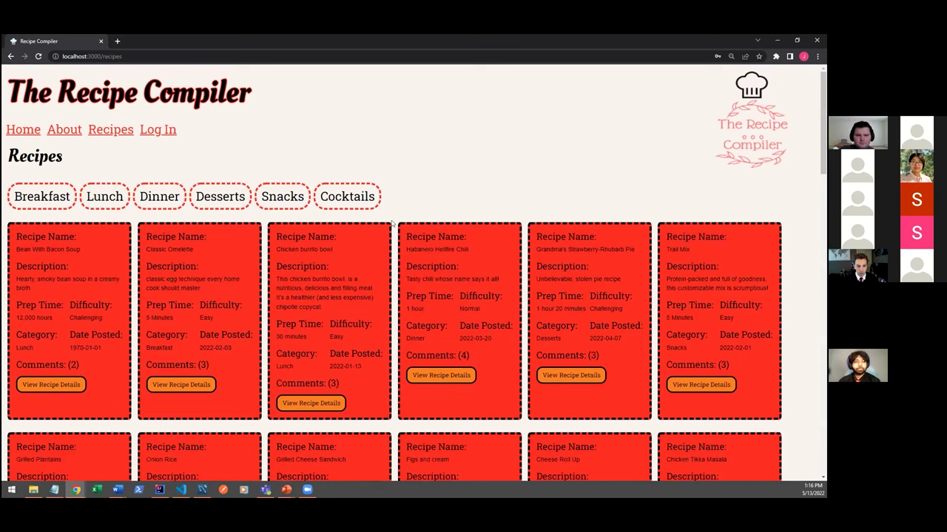
{"action": "left_click", "coordinate": [446, 377]}
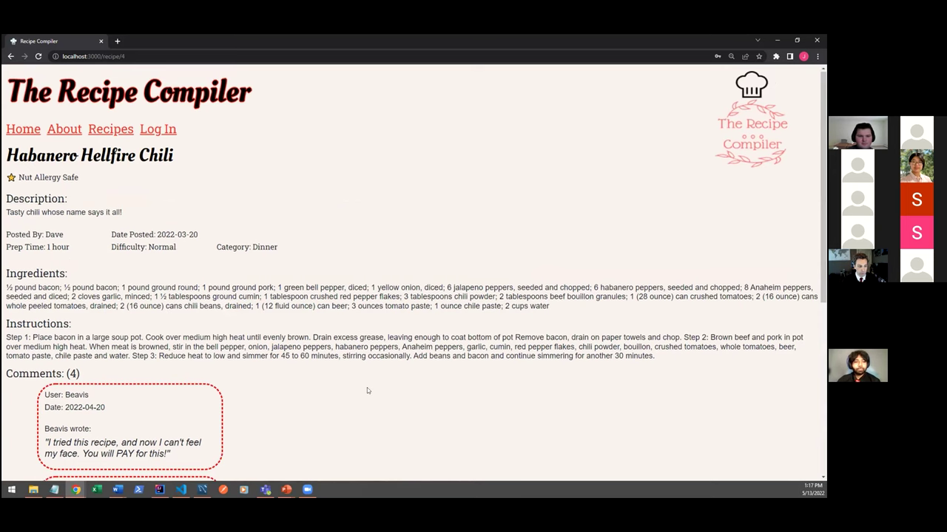
Scroll the Habanero Hellfire Chili page down to its four comments and the Add Comment button.
{"action": "scroll", "coordinate": [366, 388], "scroll_direction": "down", "scroll_amount": 5}
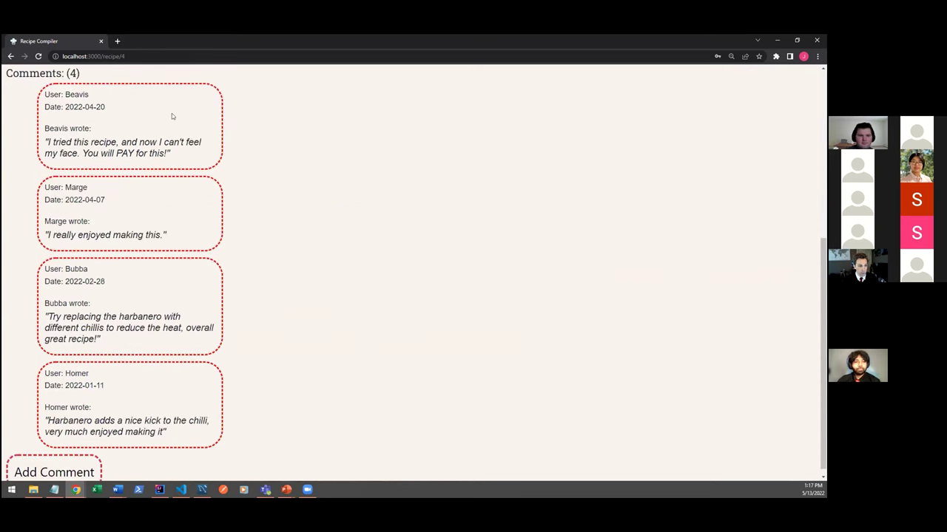
{"action": "scroll", "coordinate": [321, 348], "scroll_direction": "down", "scroll_amount": 1}
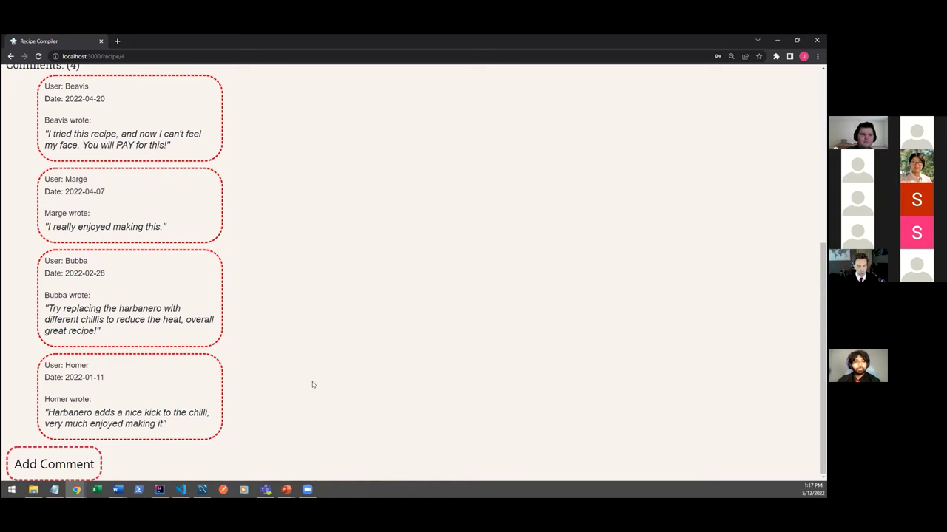
From Add Comment, replace the username, enter the account password and submit the login.
{"action": "left_click", "coordinate": [72, 461]}
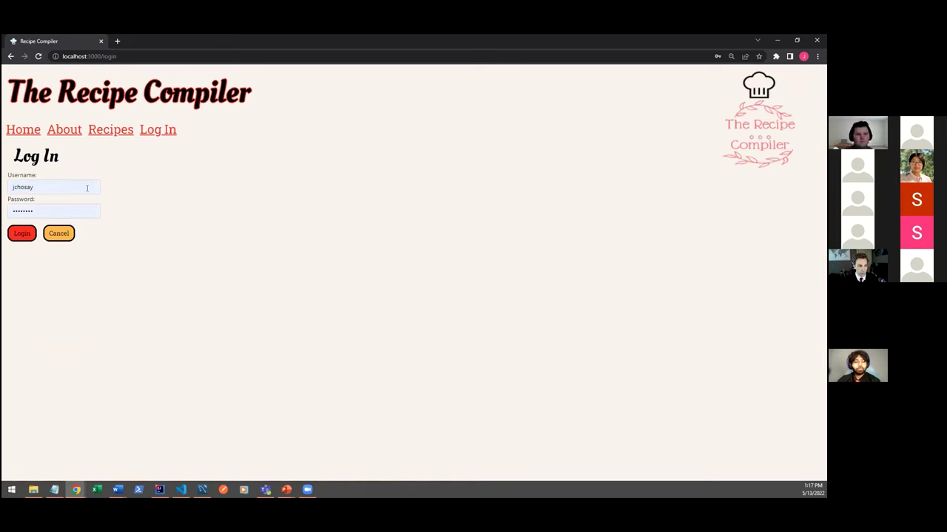
{"action": "left_click", "coordinate": [24, 187]}
{"action": "double_click", "coordinate": [25, 187]}
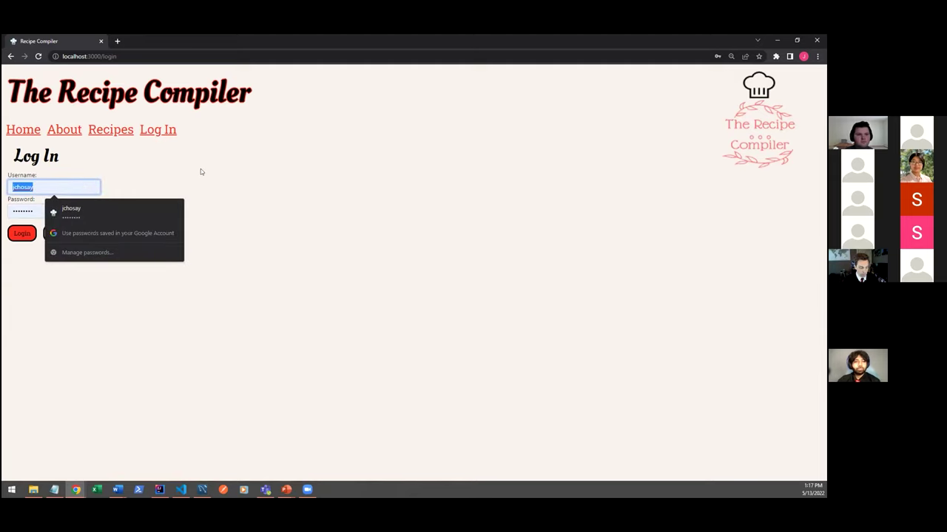
{"action": "type", "text": "Dave"}
{"action": "key", "text": "Tab"}
{"action": "type", "text": "•••••••"}
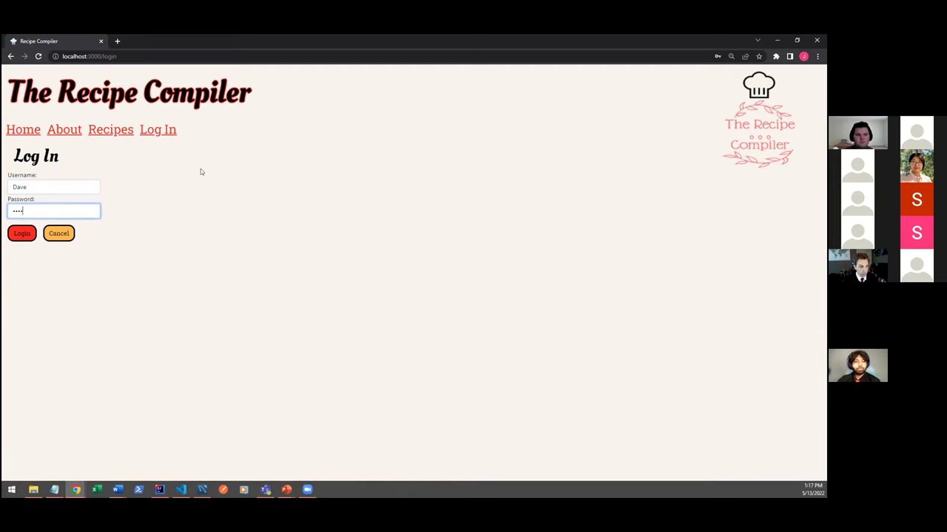
{"action": "key", "text": "Tab"}
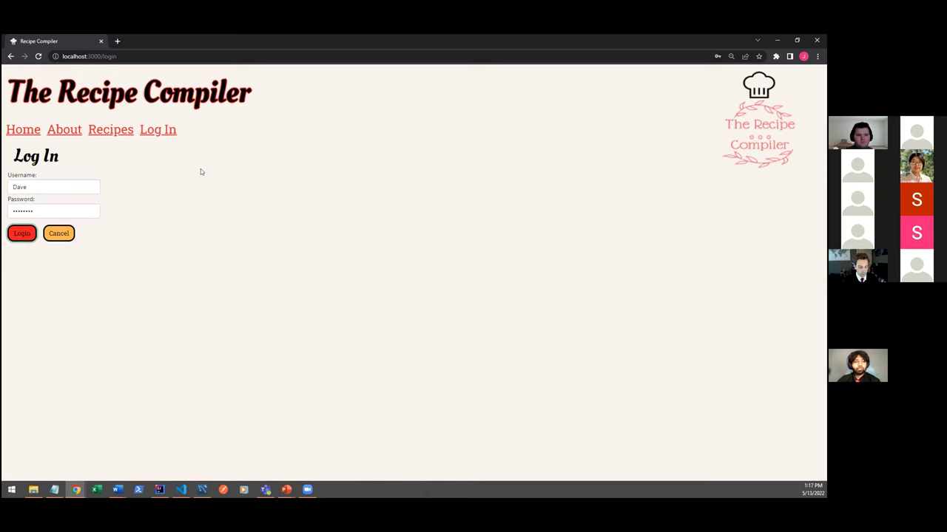
{"action": "key", "text": "Return"}
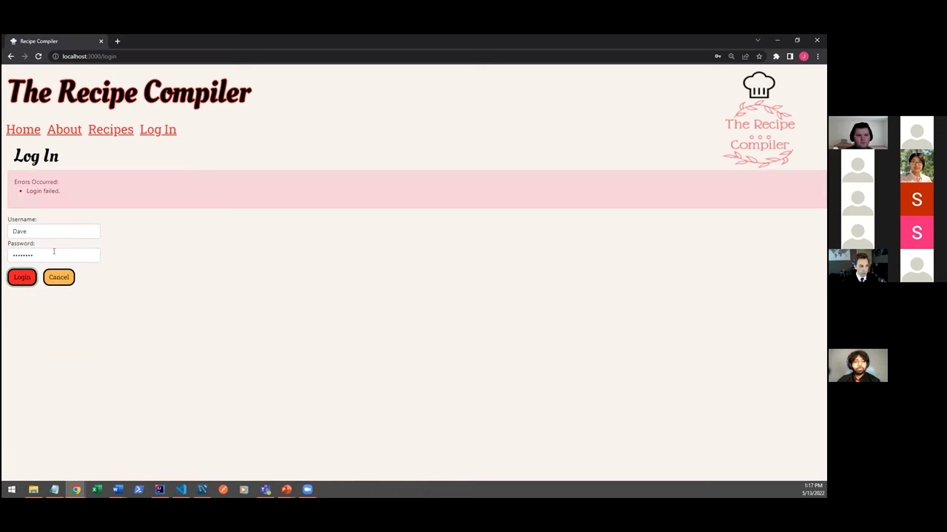
Retype the password after the failed attempt, sign in, and list the Desserts recipes.
{"action": "double_click", "coordinate": [56, 252]}
{"action": "type", "text": "password"}
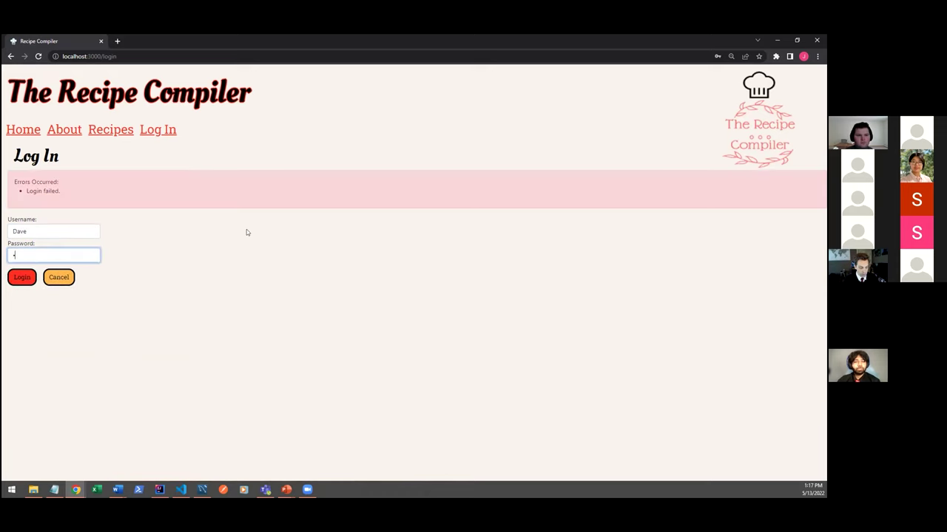
{"action": "key", "text": "Return"}
{"action": "left_click", "coordinate": [220, 194]}
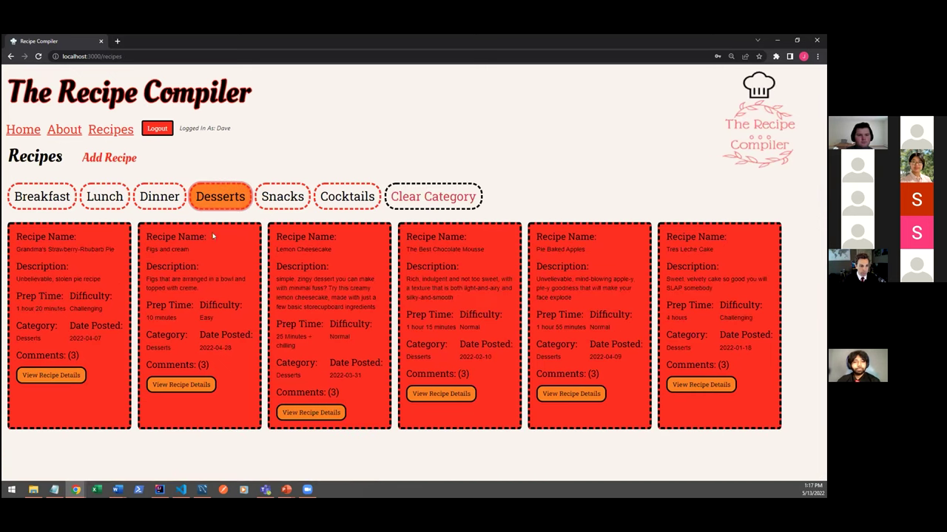
Open Figs and cream and post the comment 'Here is a new comment.'.
{"action": "left_click", "coordinate": [183, 384]}
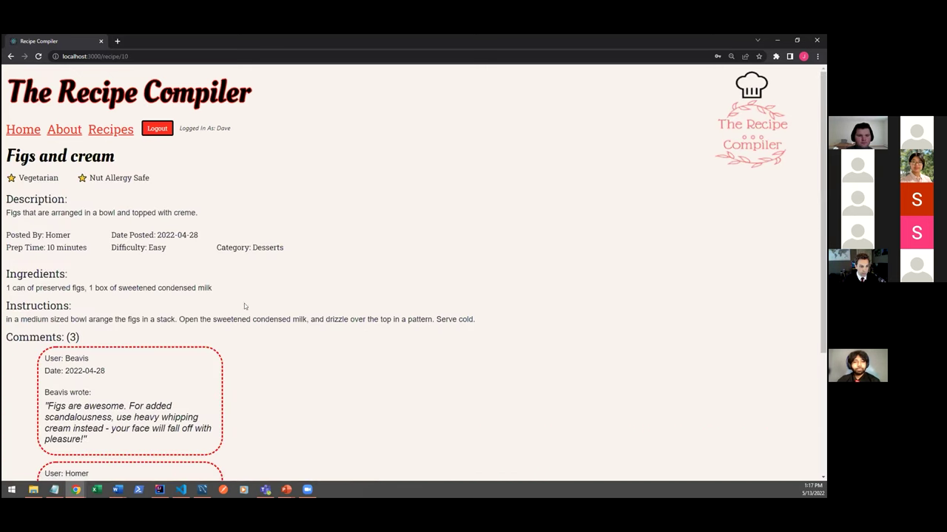
{"action": "scroll", "coordinate": [269, 314], "scroll_direction": "down", "scroll_amount": 3}
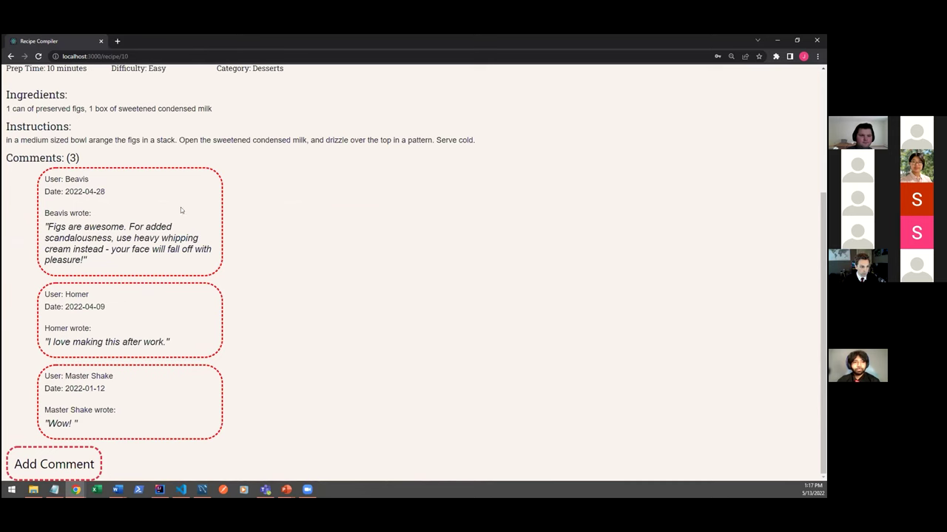
{"action": "left_click", "coordinate": [54, 464]}
{"action": "scroll", "coordinate": [111, 410], "scroll_direction": "down", "scroll_amount": 2}
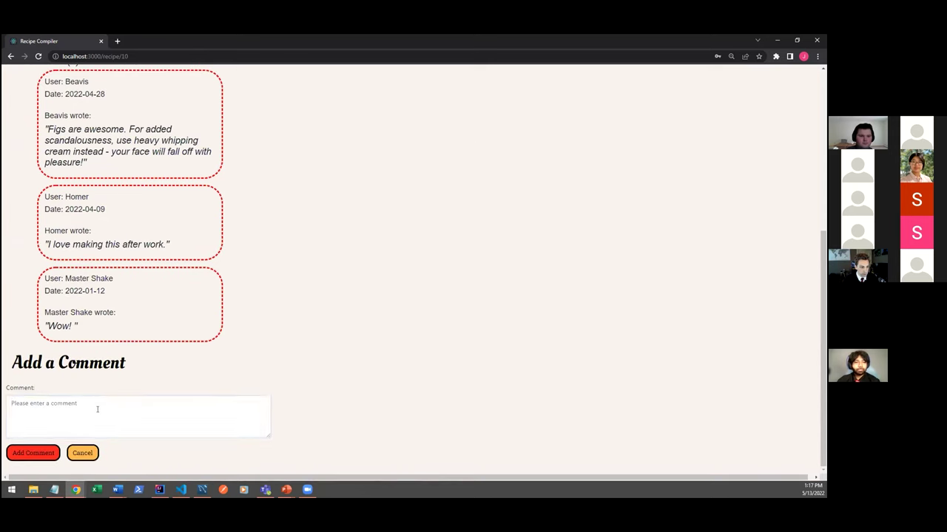
{"action": "left_click", "coordinate": [97, 409]}
{"action": "left_click", "coordinate": [44, 452]}
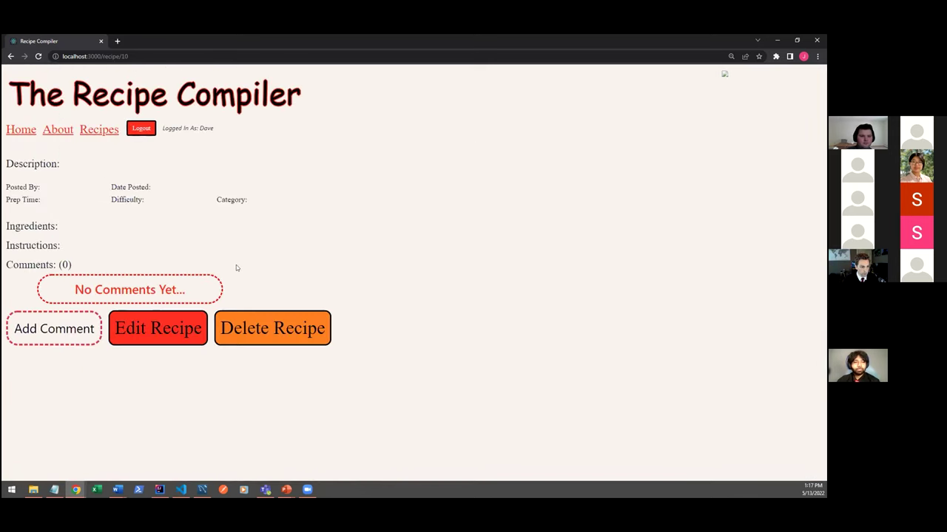
Review the comments and highlight the recipe poster's and the logged-in user's names.
{"action": "scroll", "coordinate": [174, 326], "scroll_direction": "down", "scroll_amount": 4}
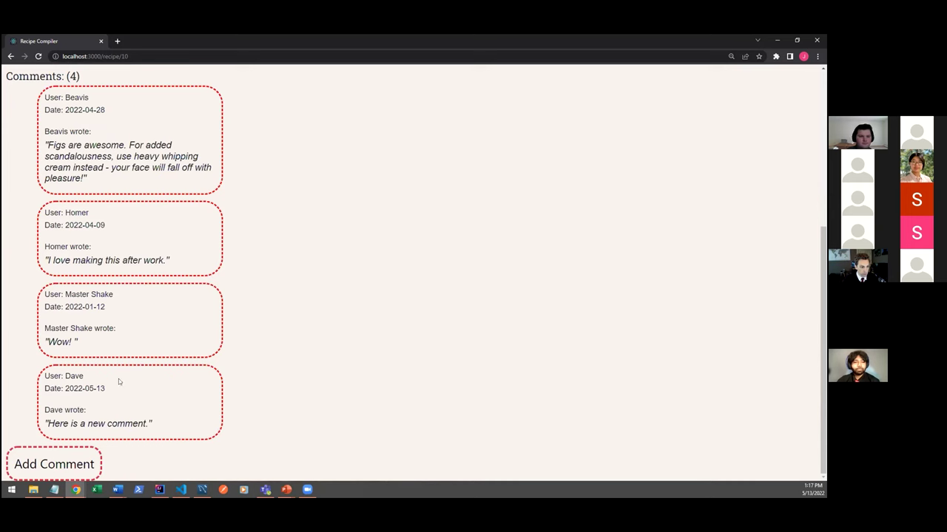
{"action": "scroll", "coordinate": [242, 330], "scroll_direction": "up", "scroll_amount": 5}
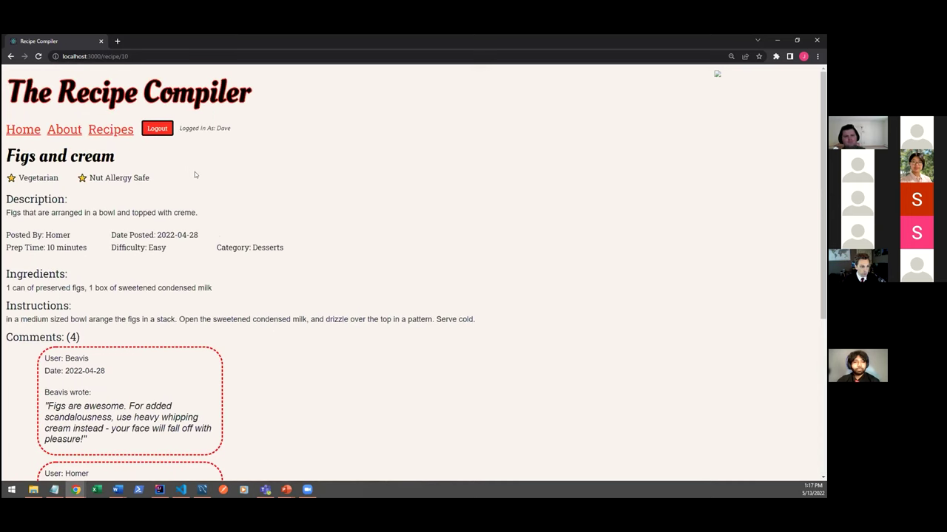
{"action": "double_click", "coordinate": [69, 235]}
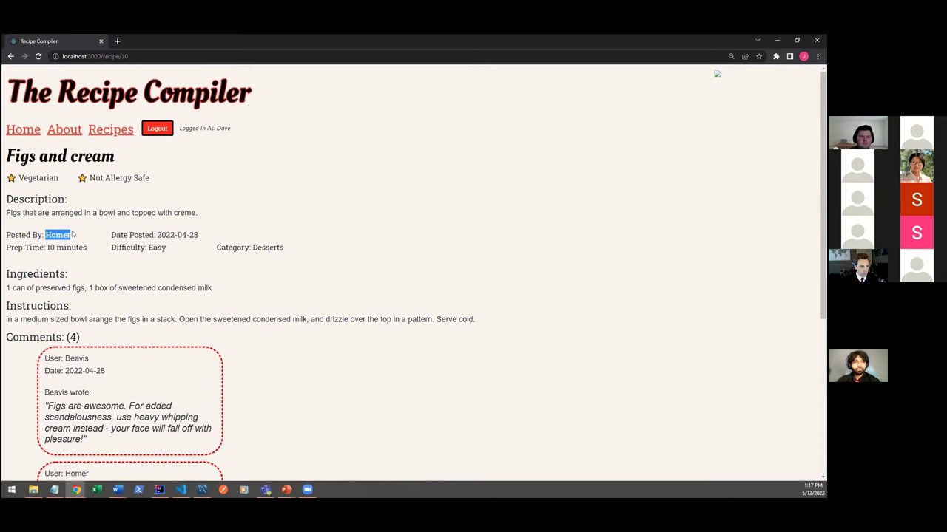
{"action": "double_click", "coordinate": [221, 127]}
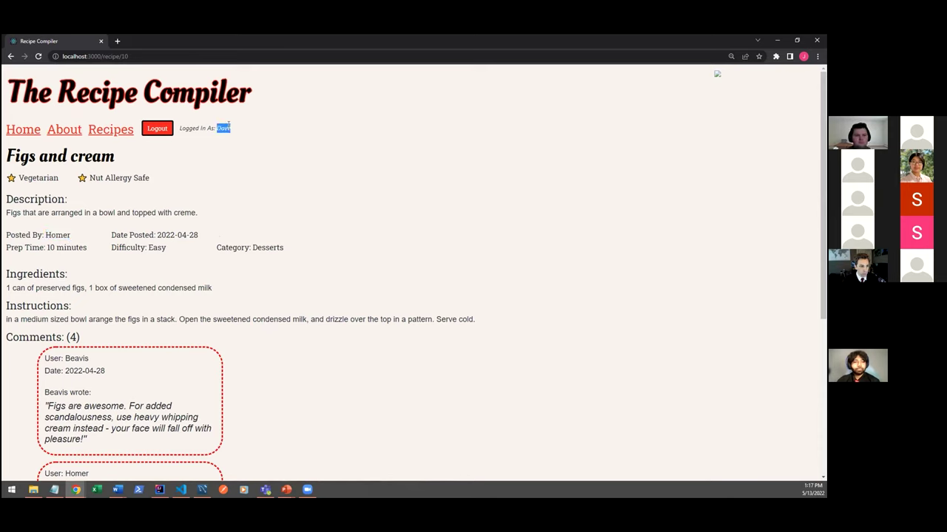
{"action": "left_click", "coordinate": [219, 165]}
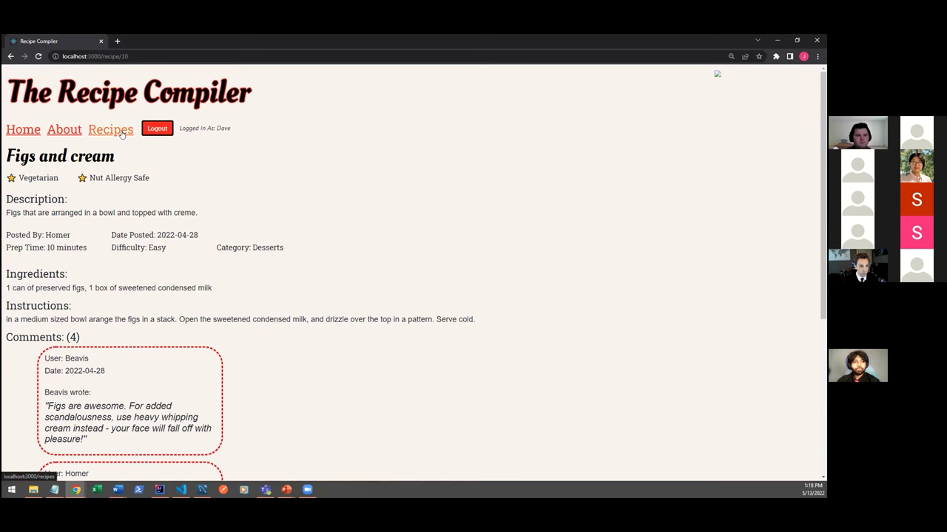
Open Habanero Hellfire Chili from the Dinner recipes and highlight its author's name.
{"action": "left_click", "coordinate": [111, 130]}
{"action": "left_click", "coordinate": [159, 196]}
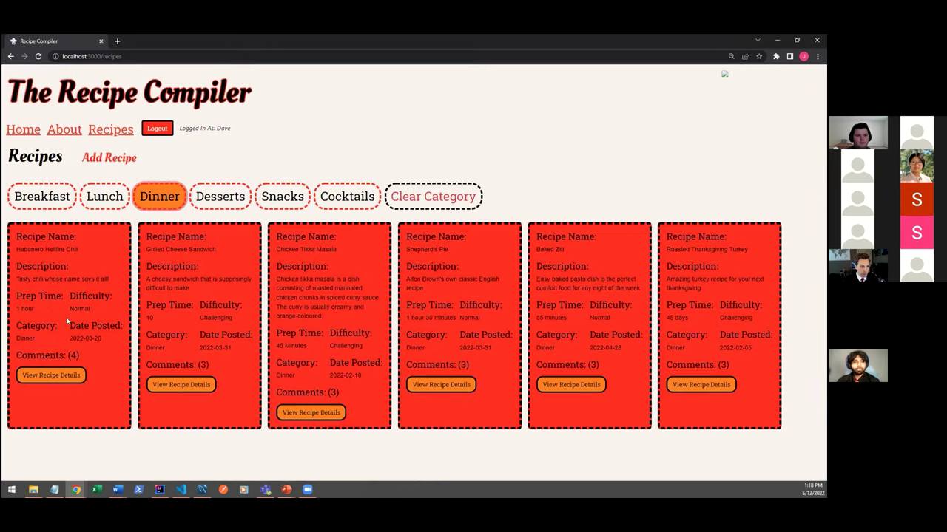
{"action": "left_click", "coordinate": [53, 375]}
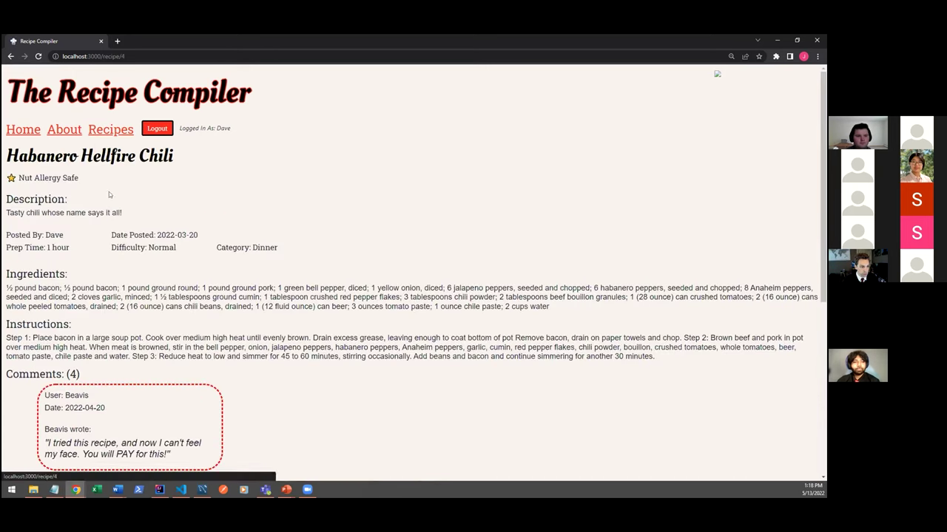
{"action": "double_click", "coordinate": [55, 236]}
{"action": "left_click", "coordinate": [207, 269]}
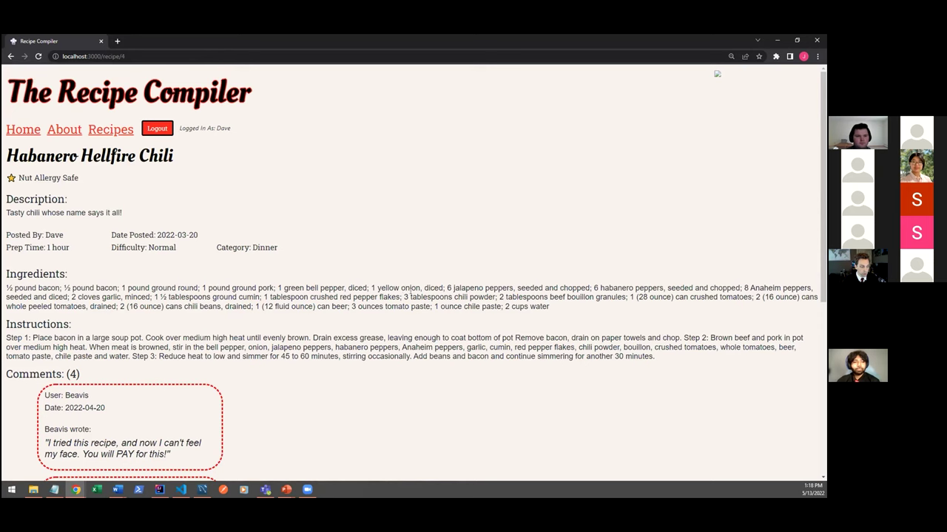
Scroll down the chili page and open its Edit Recipe form.
{"action": "scroll", "coordinate": [289, 264], "scroll_direction": "down", "scroll_amount": 1}
{"action": "scroll", "coordinate": [288, 264], "scroll_direction": "down", "scroll_amount": 3}
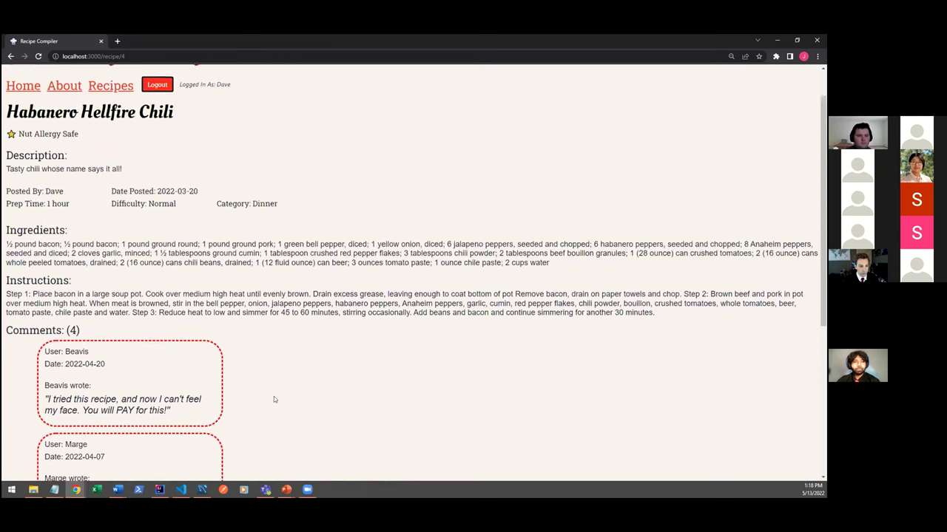
{"action": "left_click", "coordinate": [170, 461]}
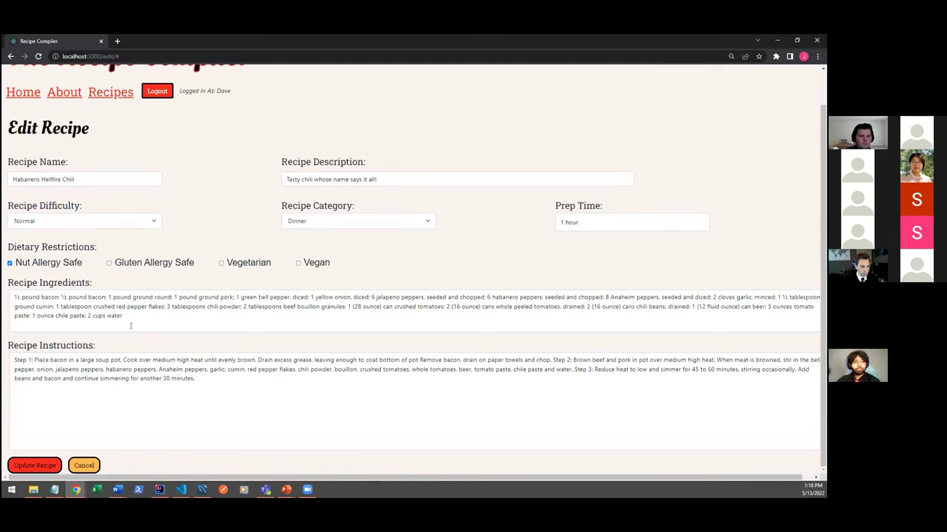
Tick Gluten Allergy Safe on the chili, save with Update Recipe, and return to Recipes.
{"action": "left_click", "coordinate": [157, 265]}
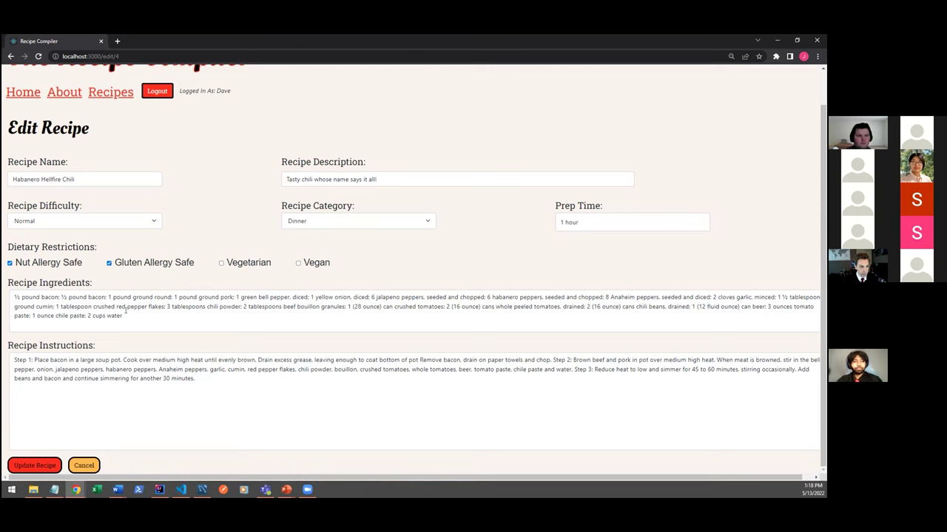
{"action": "left_click", "coordinate": [42, 466]}
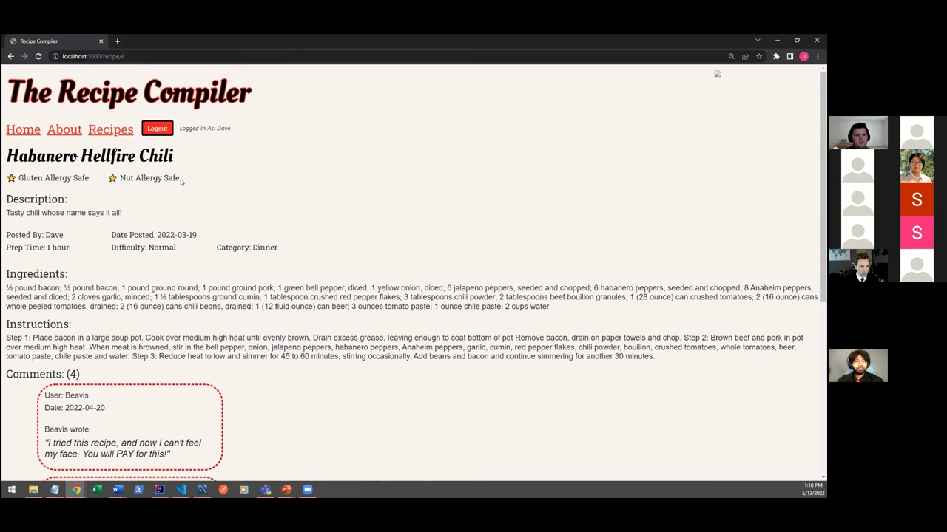
{"action": "left_click", "coordinate": [111, 134]}
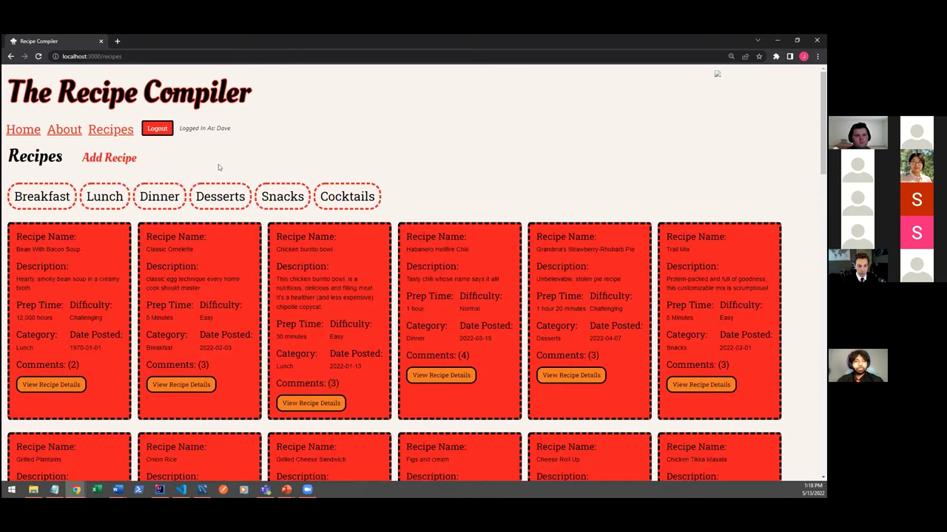
Start a new recipe named Cinnamon Raisin Bread.
{"action": "left_click", "coordinate": [115, 158]}
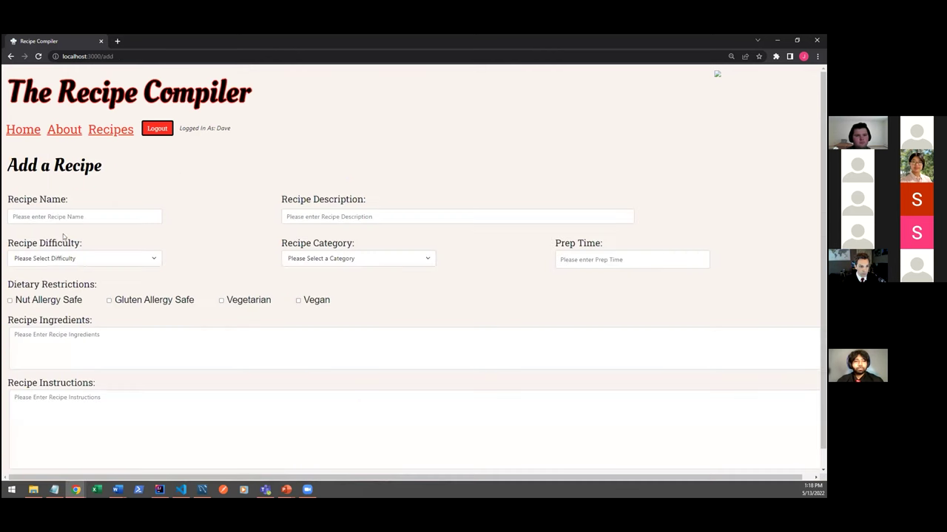
{"action": "left_click", "coordinate": [54, 490]}
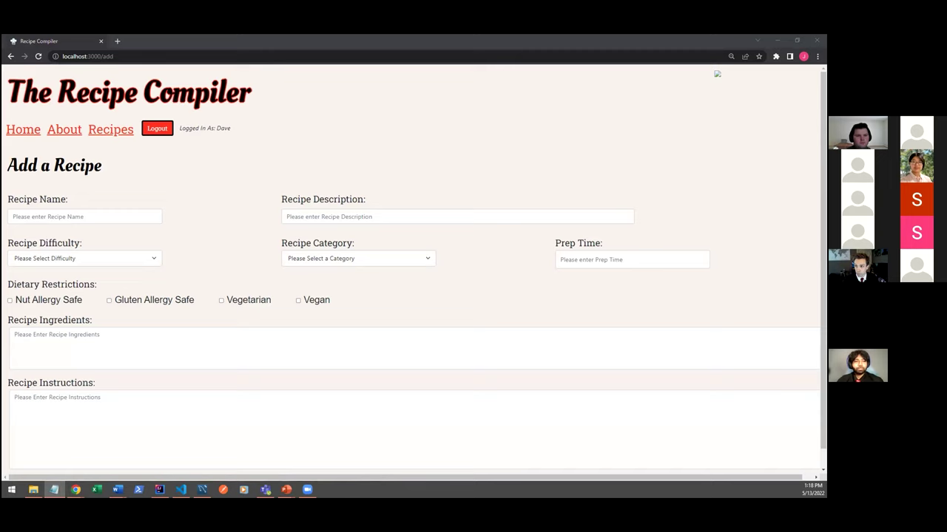
{"action": "left_click", "coordinate": [112, 216]}
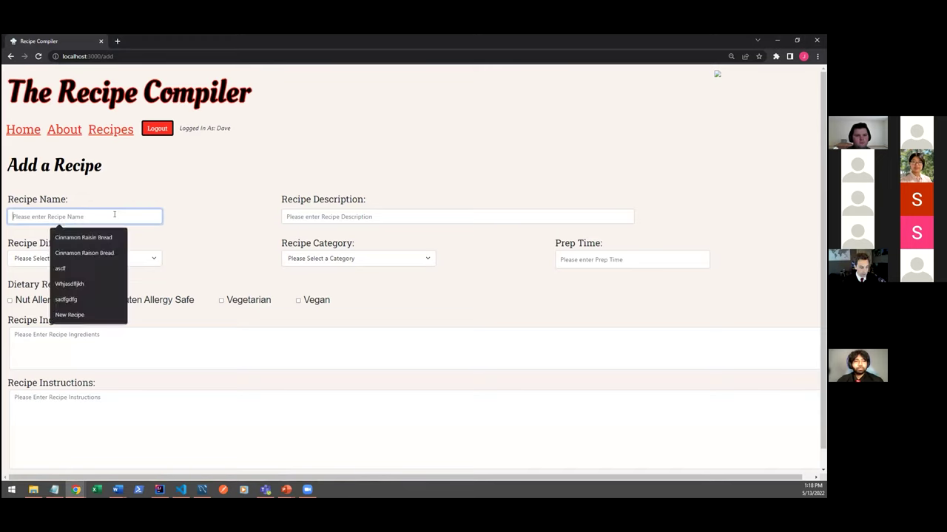
{"action": "key", "text": "Down"}
{"action": "key", "text": "Return"}
{"action": "key", "text": "Tab"}
Paste in the bread's description and a prep time of 3 hours 45 minutes.
{"action": "key", "text": "alt+Tab"}
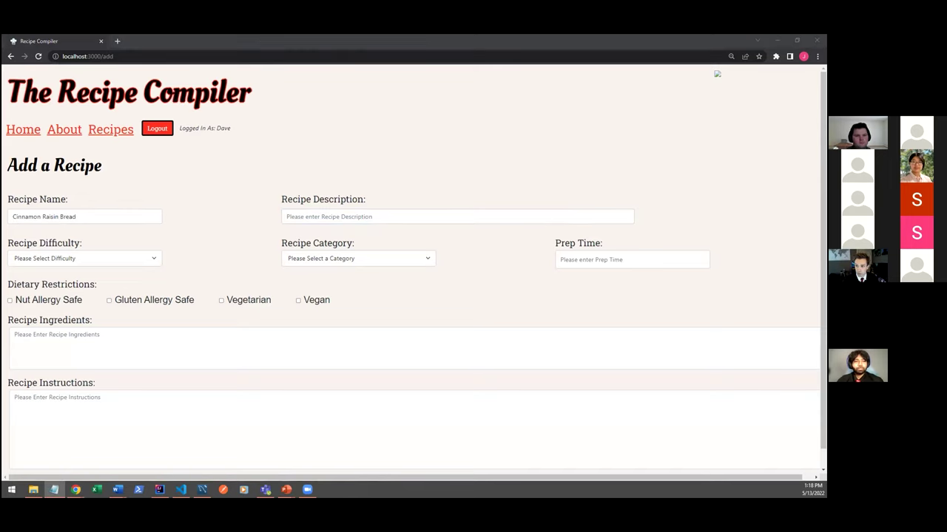
{"action": "left_click", "coordinate": [344, 216]}
{"action": "type", "text": "World's Best Cinnamon Raisin Bread"}
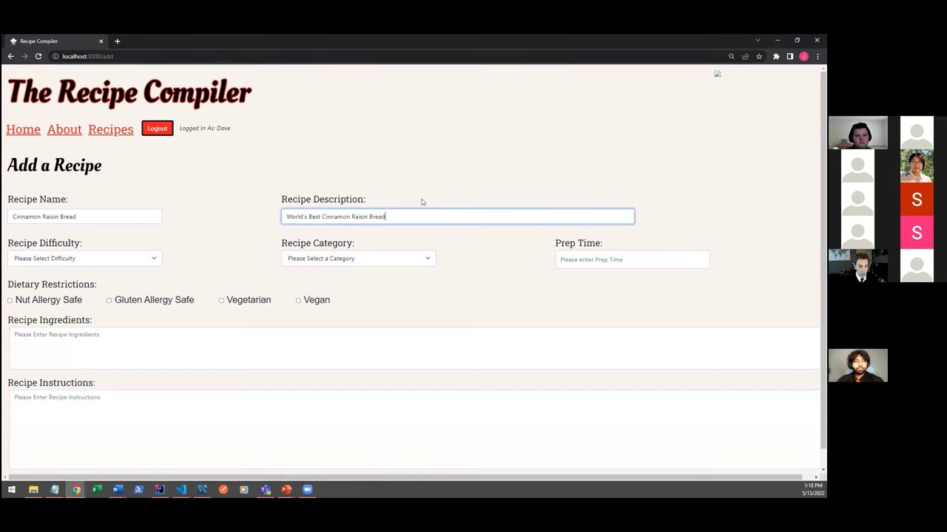
{"action": "left_click", "coordinate": [642, 255]}
{"action": "type", "text": "3 hours 45 minutes"}
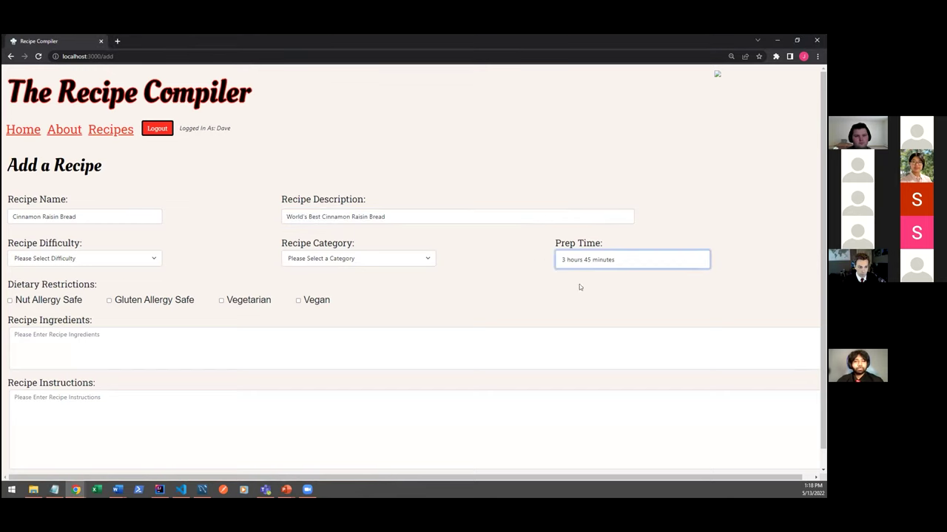
Mark the recipe Vegan, Vegetarian, Gluten Allergy Safe and Nut Allergy Safe.
{"action": "left_click", "coordinate": [314, 303]}
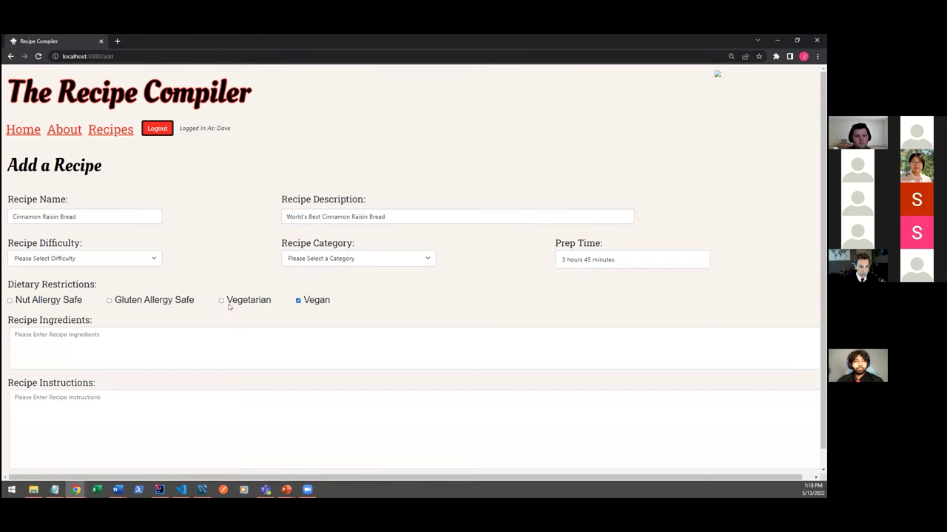
{"action": "left_click", "coordinate": [229, 305]}
{"action": "left_click", "coordinate": [131, 304]}
{"action": "left_click", "coordinate": [46, 303]}
Paste the ingredient list and the 19 numbered instruction steps into the form.
{"action": "key", "text": "alt+Tab"}
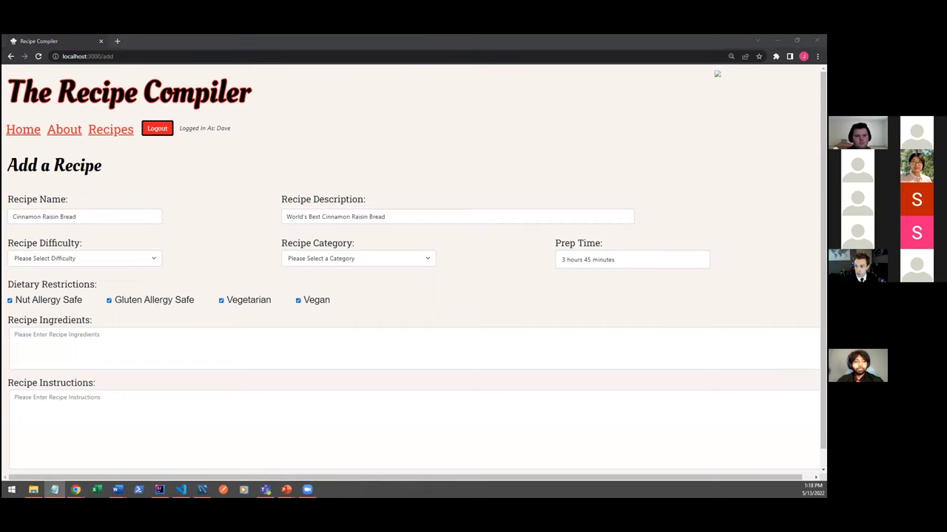
{"action": "left_click", "coordinate": [291, 333]}
{"action": "type", "text": "1 ½ cups milk. 1 cup warm water (must be between 110-115 degrees). 2 (1/4 ounce) packages active dry yeast. 3 eggs. ½ cup white sugar. 1 teaspoon salt. ½ cup unsalted butter. softened. 1 cup raisins. 8 cups all-purpose flour. 2 tablespoons milk. 1 cup white sugar. 3 tablespoons ground cinnamon. 2 tablespoons butter. melted (approx.)."}
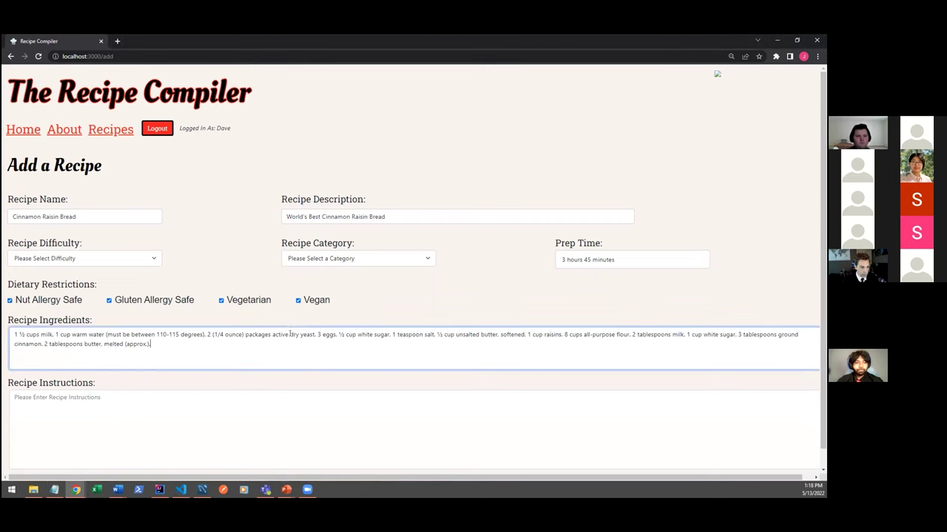
{"action": "key", "text": "Tab"}
{"action": "key", "text": "alt+Tab"}
{"action": "left_click", "coordinate": [165, 412]}
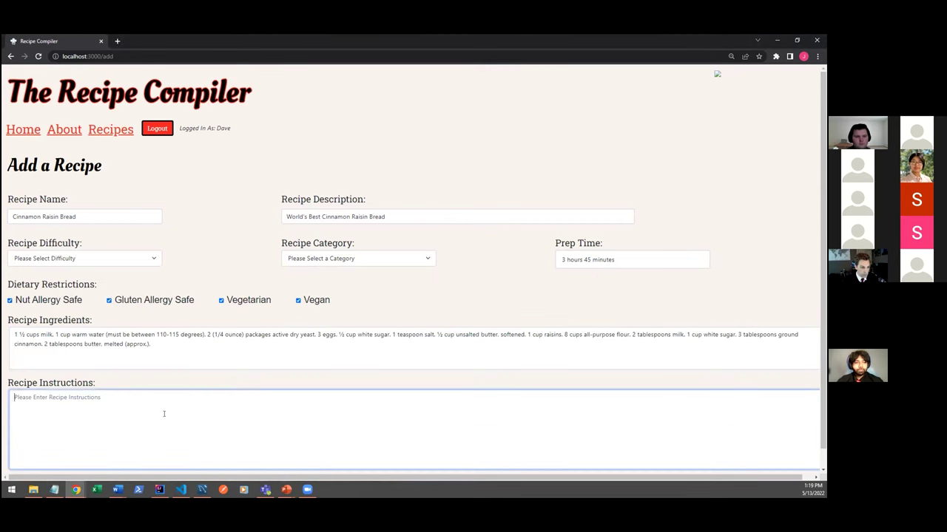
{"action": "key", "text": "ctrl+v"}
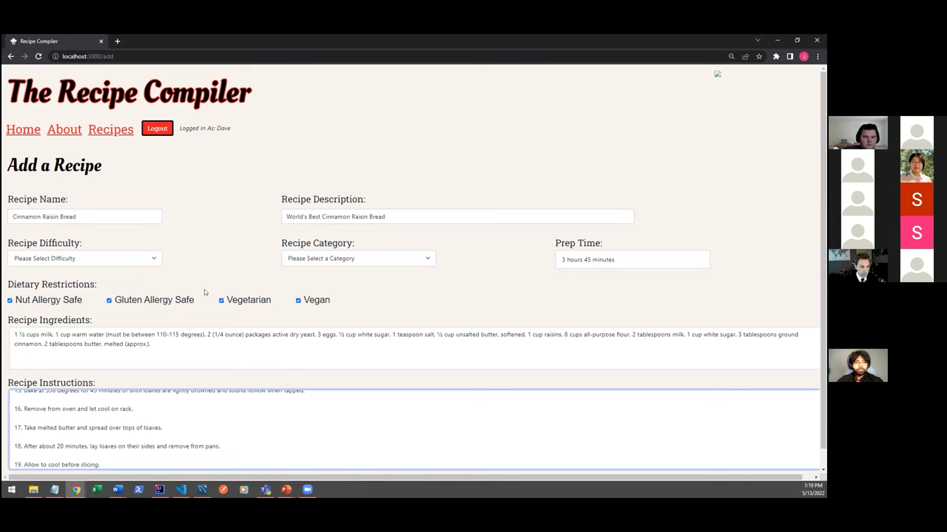
{"action": "scroll", "coordinate": [204, 292], "scroll_direction": "down", "scroll_amount": 1}
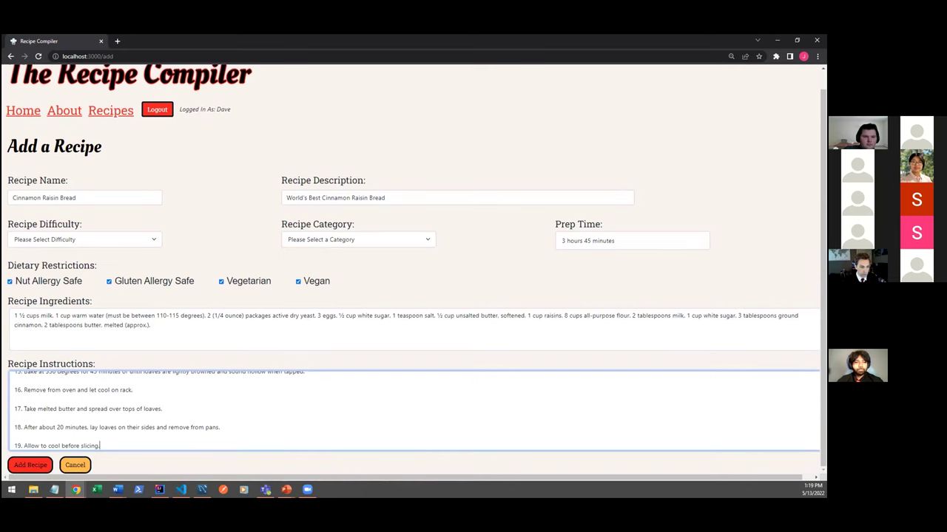
Set difficulty to Normal and category to Breakfast, then submit the Cinnamon Raisin Bread recipe.
{"action": "left_click", "coordinate": [28, 463]}
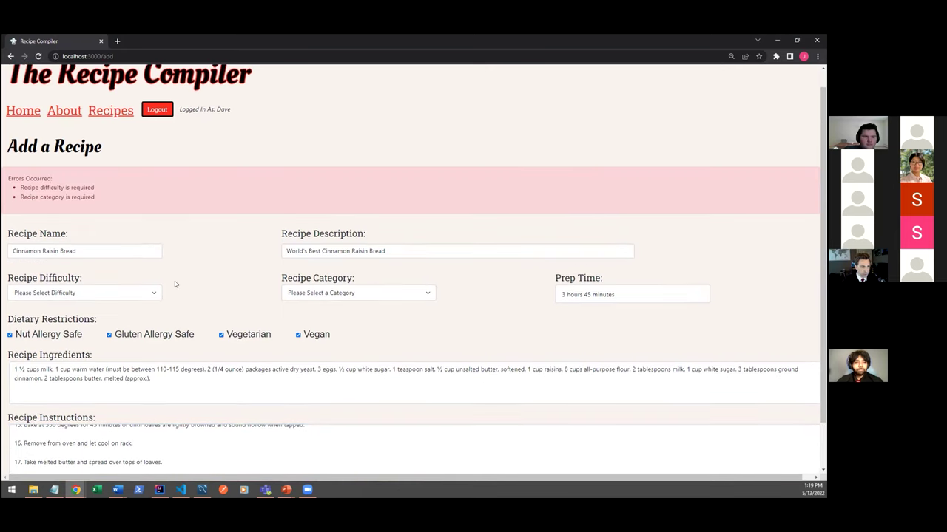
{"action": "left_click", "coordinate": [153, 292]}
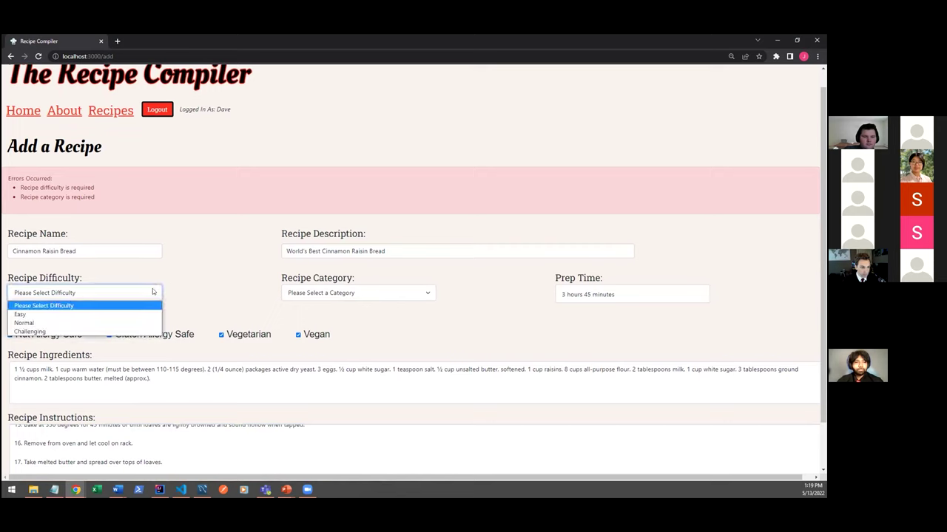
{"action": "left_click", "coordinate": [111, 322]}
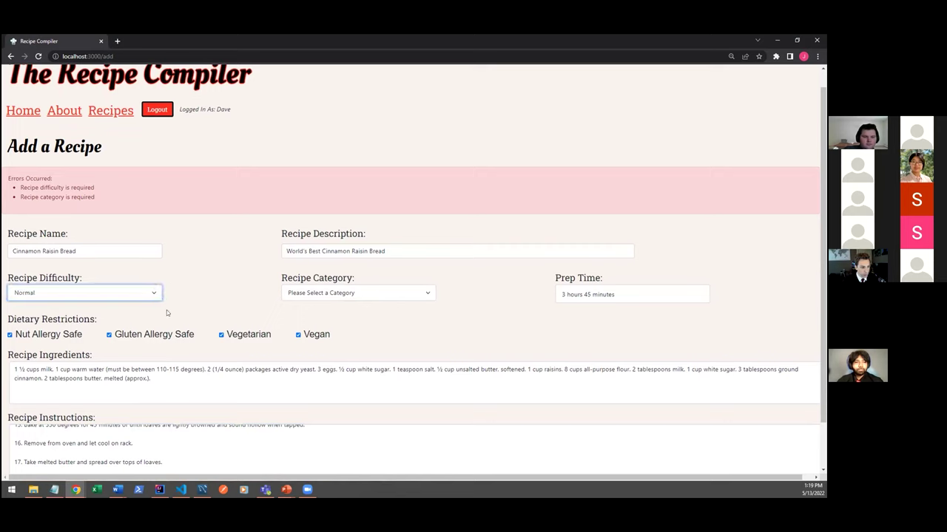
{"action": "left_click", "coordinate": [332, 296]}
{"action": "left_click", "coordinate": [329, 313]}
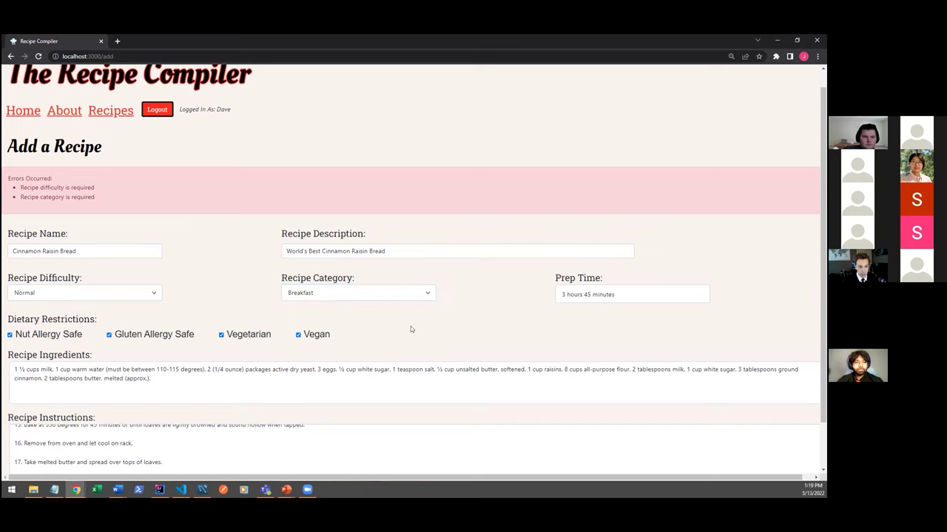
{"action": "scroll", "coordinate": [411, 326], "scroll_direction": "down", "scroll_amount": 2}
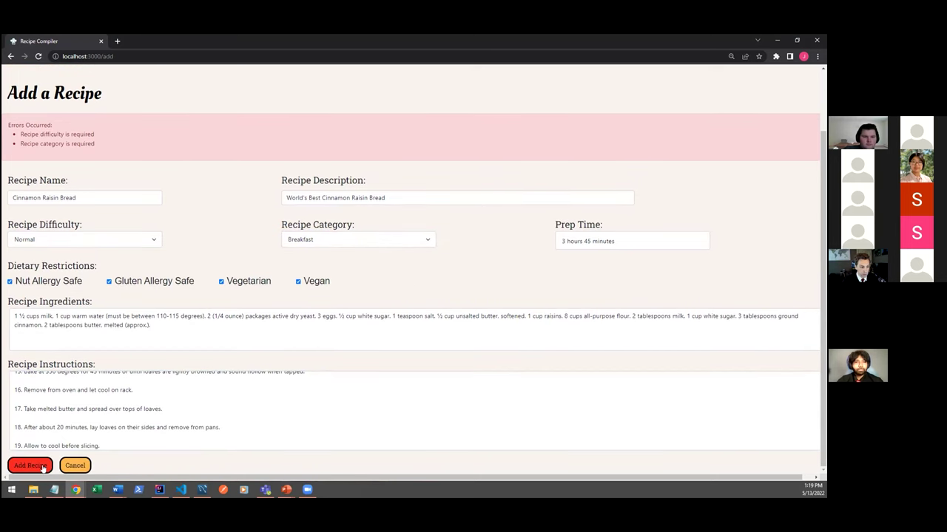
{"action": "left_click", "coordinate": [43, 466]}
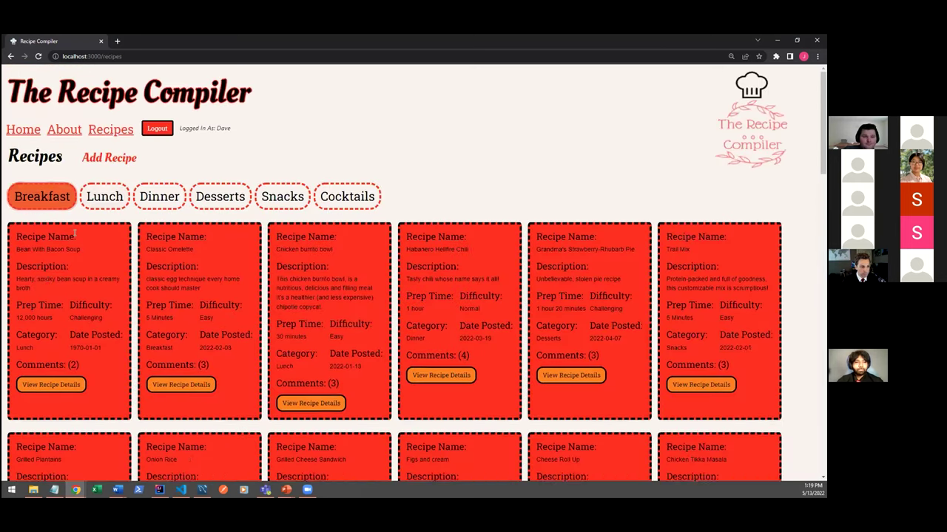
Open the Cinnamon Raisin Bread card, highlight the poster's name, and scroll through its details.
{"action": "scroll", "coordinate": [91, 362], "scroll_direction": "down", "scroll_amount": 2}
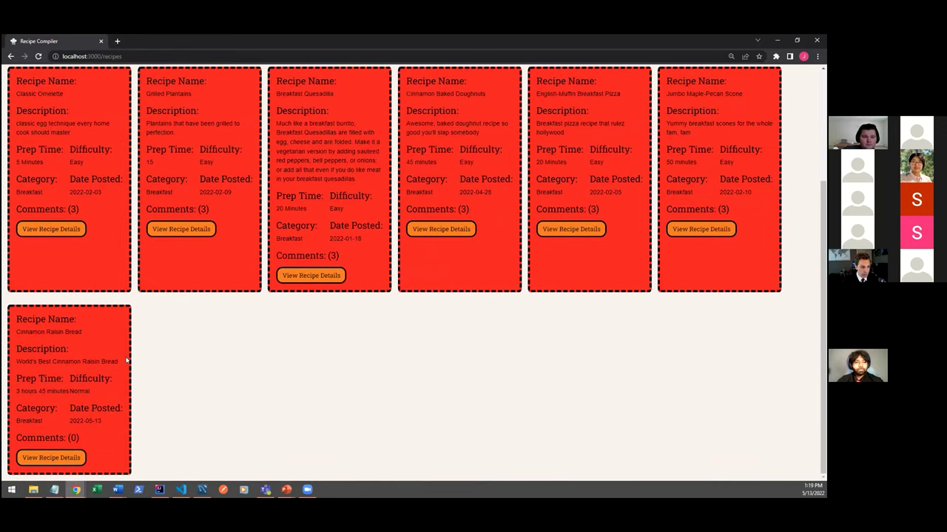
{"action": "left_click", "coordinate": [46, 458]}
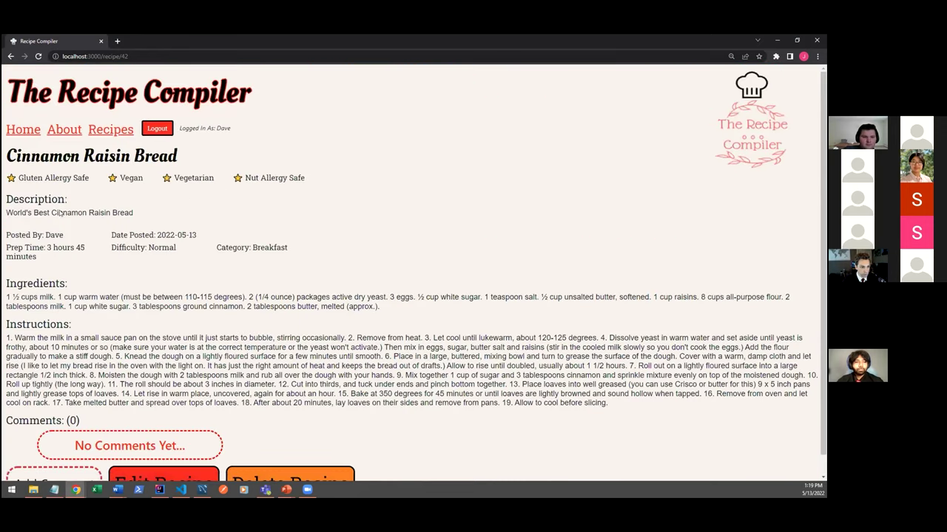
{"action": "double_click", "coordinate": [55, 235]}
{"action": "left_click", "coordinate": [201, 259]}
{"action": "scroll", "coordinate": [199, 414], "scroll_direction": "down", "scroll_amount": 1}
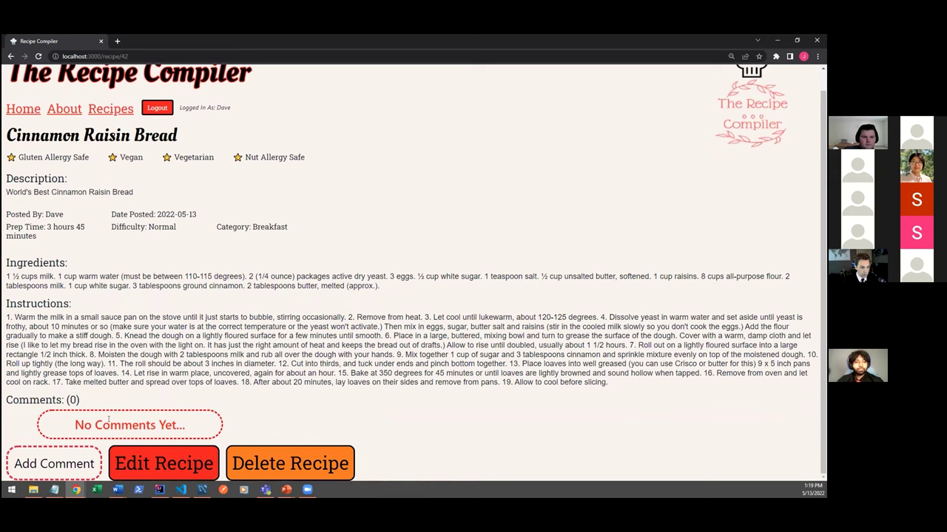
Post the comment 'First comment' on the Cinnamon Raisin Bread recipe page.
{"action": "left_click", "coordinate": [80, 456]}
{"action": "scroll", "coordinate": [163, 382], "scroll_direction": "down", "scroll_amount": 2}
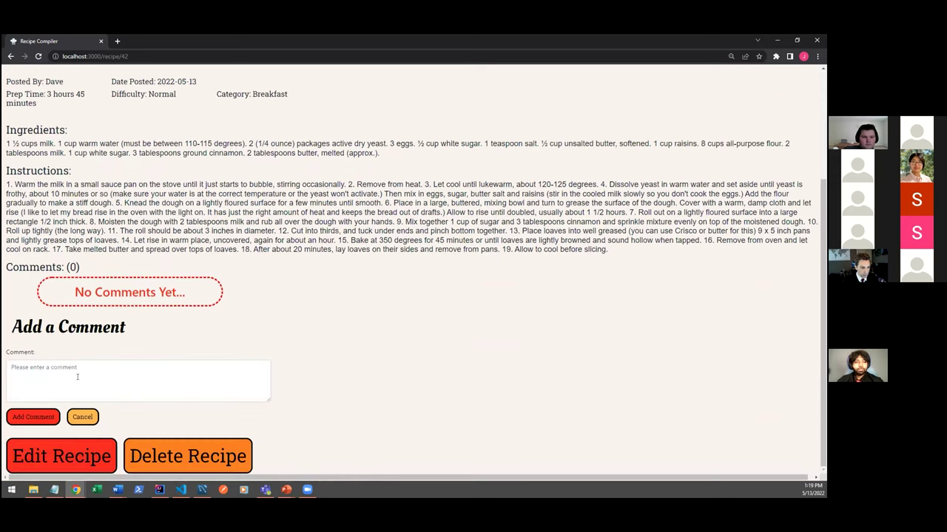
{"action": "left_click", "coordinate": [77, 377]}
{"action": "type", "text": "Fir"}
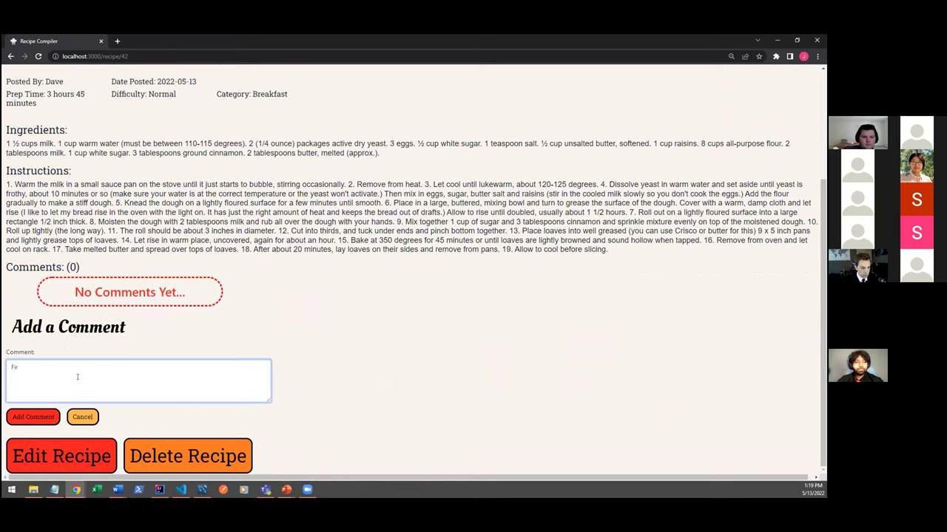
{"action": "type", "text": "st comment!"}
{"action": "left_click", "coordinate": [35, 418]}
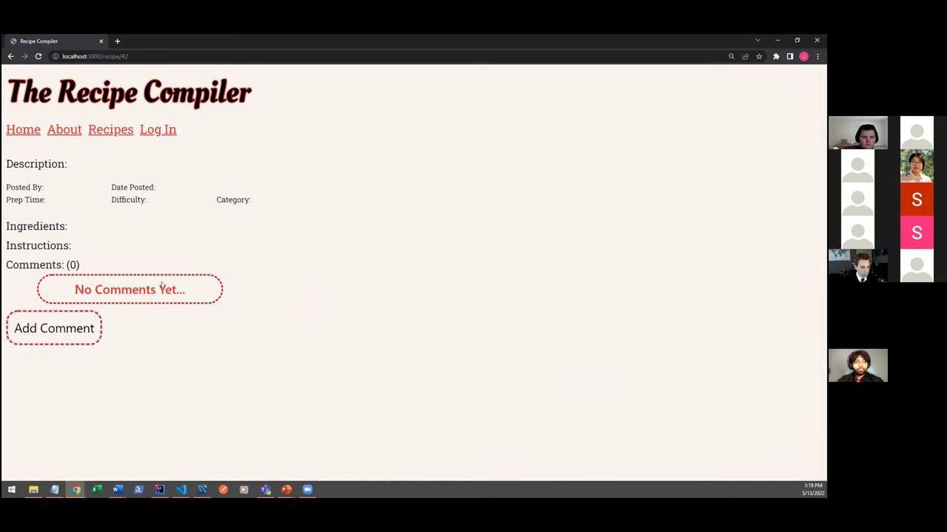
{"action": "scroll", "coordinate": [169, 375], "scroll_direction": "down", "scroll_amount": 2}
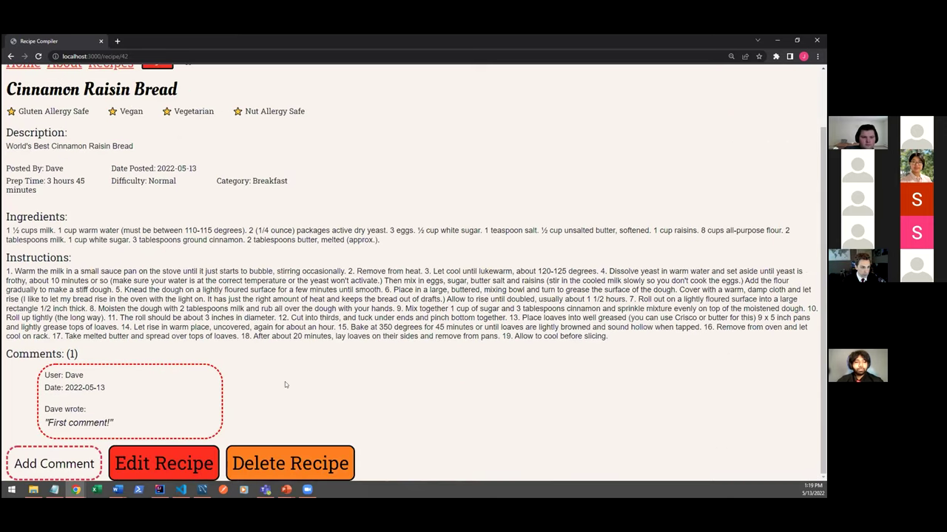
{"action": "scroll", "coordinate": [285, 382], "scroll_direction": "up", "scroll_amount": 2}
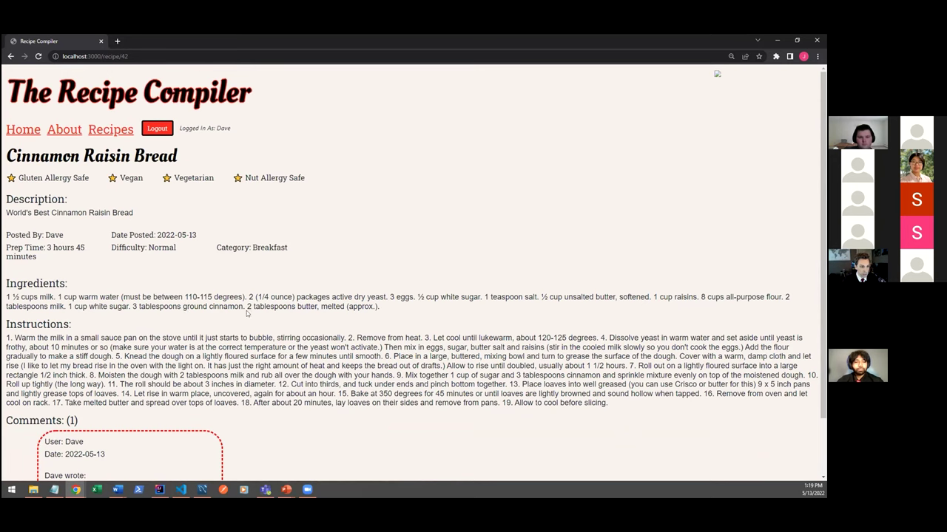
{"action": "scroll", "coordinate": [184, 326], "scroll_direction": "down", "scroll_amount": 2}
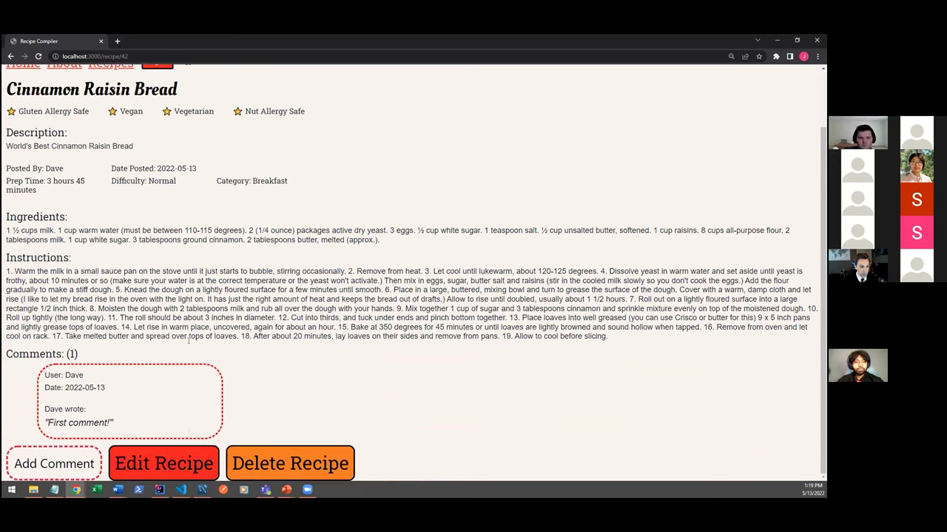
Remove Gluten Allergy Safe from Cinnamon Raisin Bread, keeping Nut Allergy Safe and Vegetarian, and save.
{"action": "left_click", "coordinate": [187, 464]}
{"action": "left_click", "coordinate": [171, 262]}
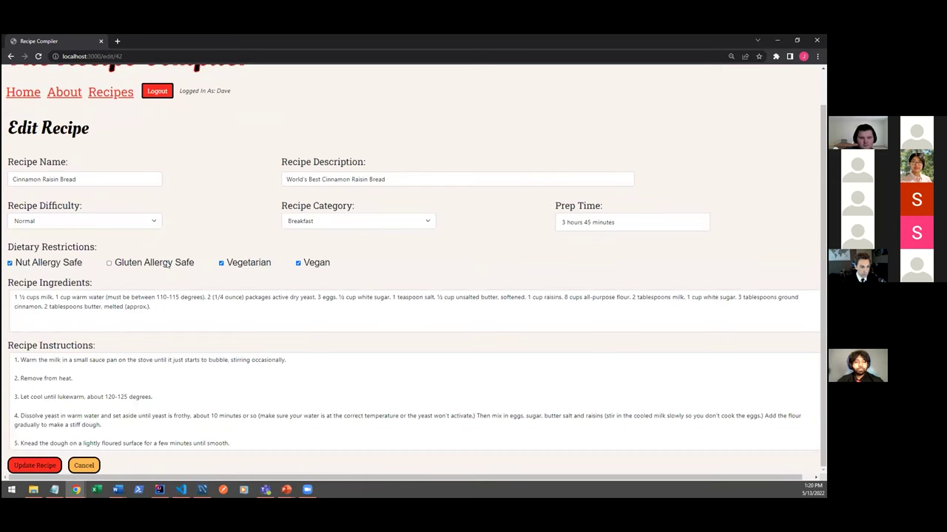
{"action": "left_click", "coordinate": [30, 469]}
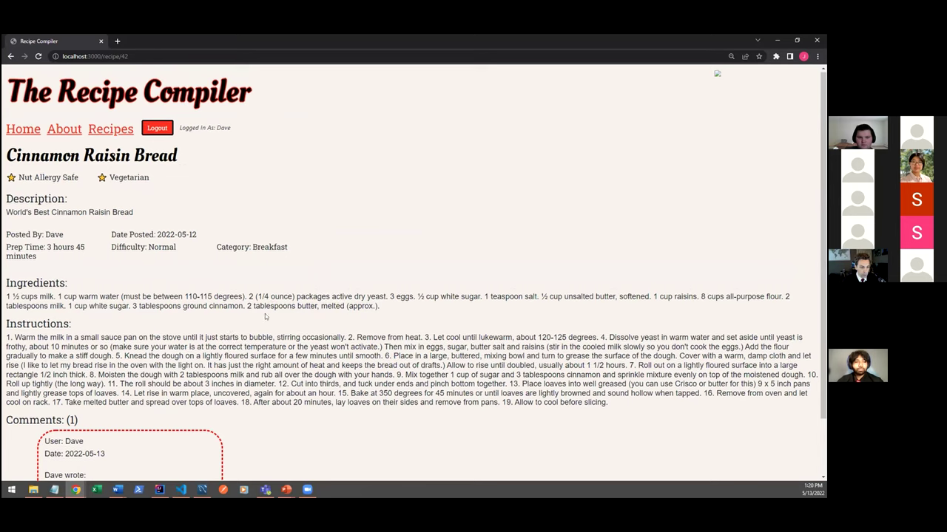
Delete Cinnamon Raisin Bread, check it's absent under the Breakfast filter, then clear the category filter.
{"action": "scroll", "coordinate": [270, 304], "scroll_direction": "down", "scroll_amount": 1}
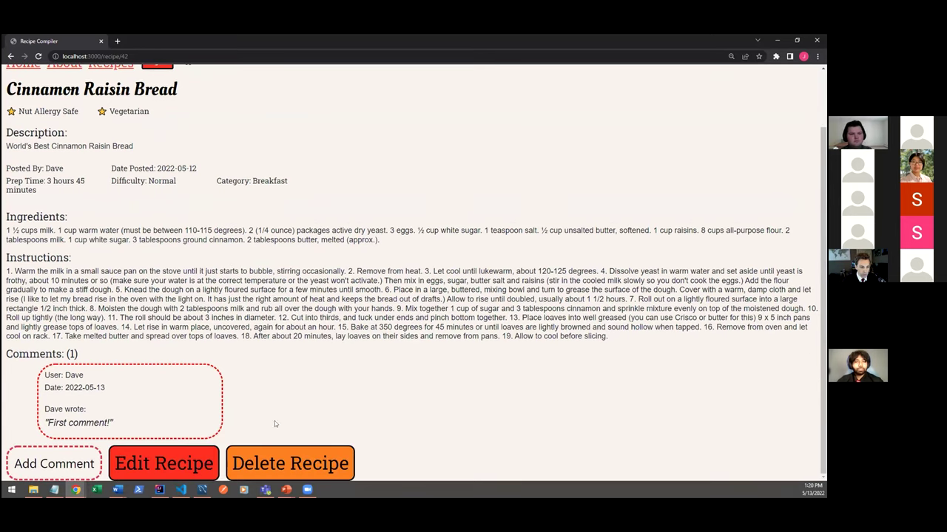
{"action": "left_click", "coordinate": [277, 464]}
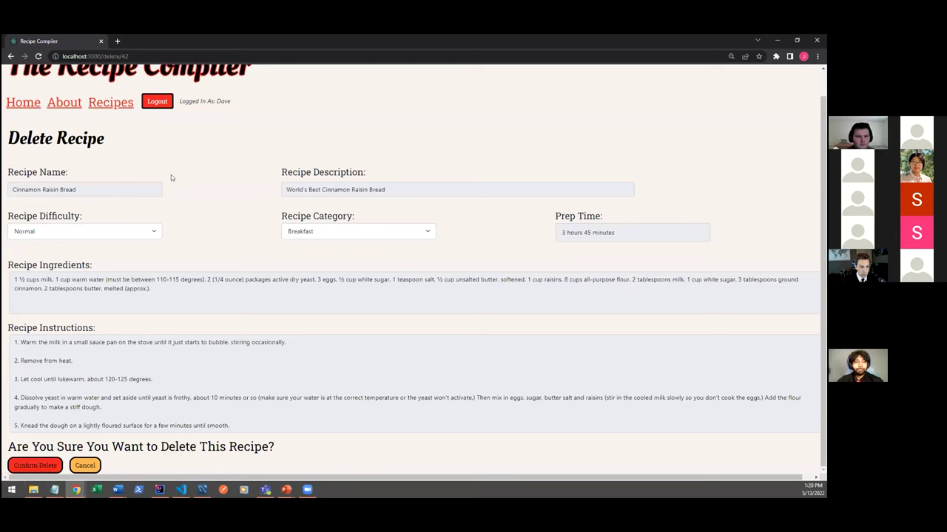
{"action": "left_click", "coordinate": [130, 190]}
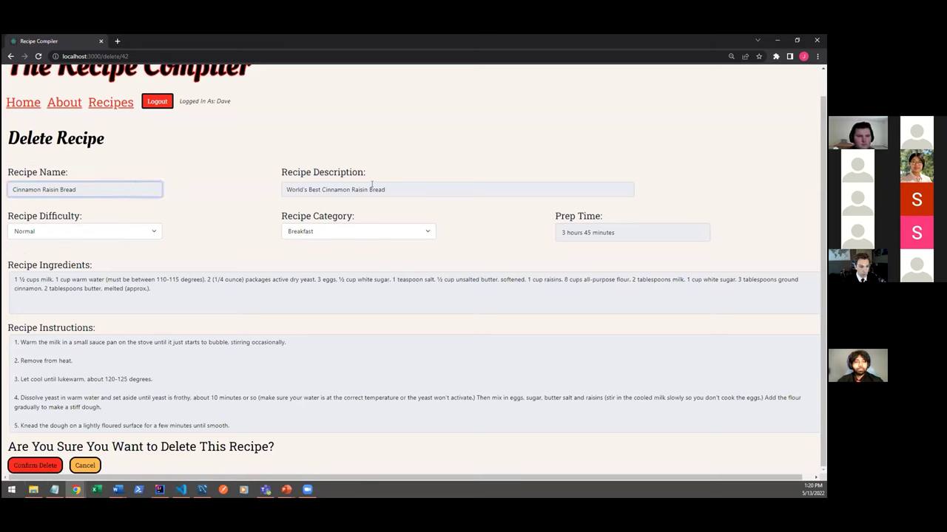
{"action": "left_click_drag", "start_coordinate": [393, 188], "coordinate": [306, 190]}
{"action": "left_click", "coordinate": [345, 231]}
{"action": "left_click", "coordinate": [511, 234]}
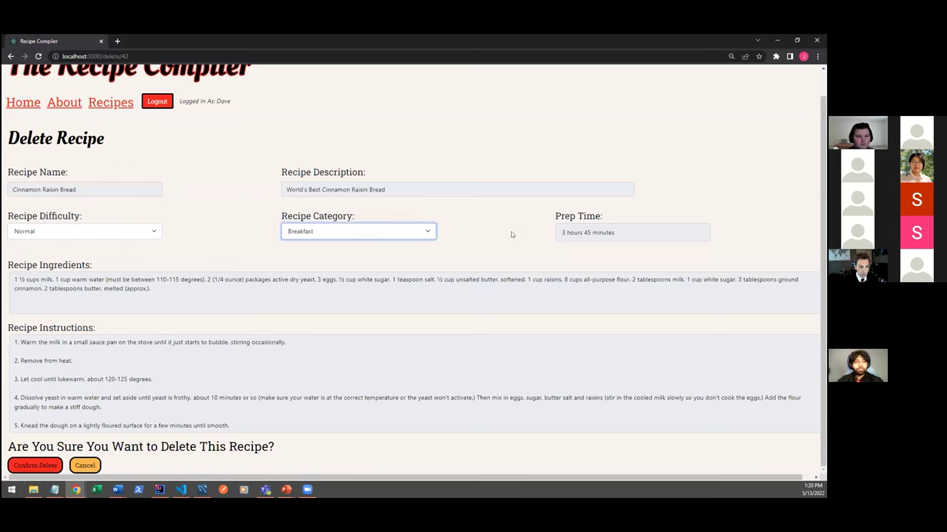
{"action": "left_click", "coordinate": [29, 466]}
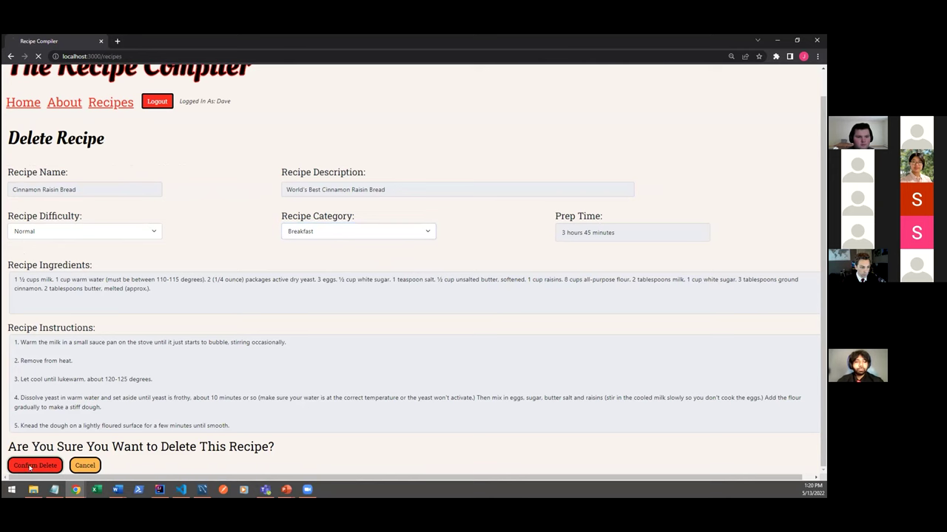
{"action": "left_click", "coordinate": [40, 197]}
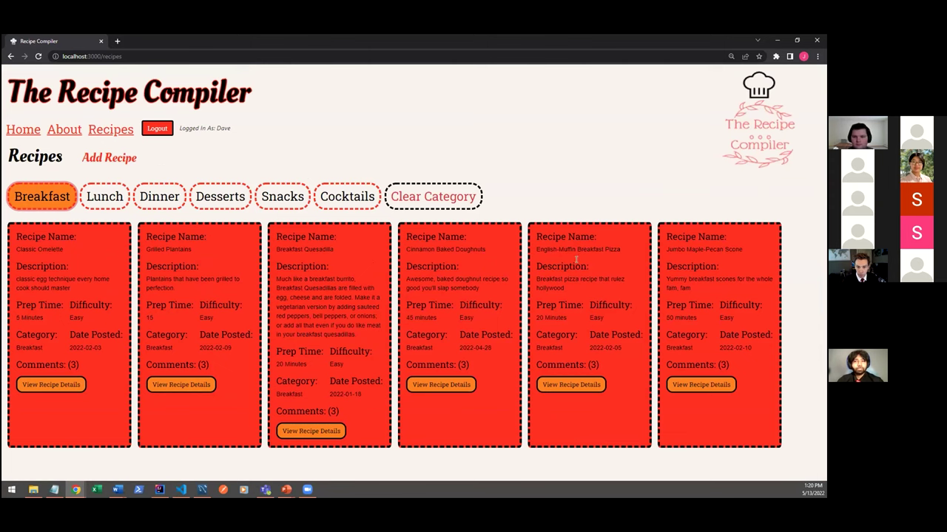
{"action": "left_click", "coordinate": [448, 195]}
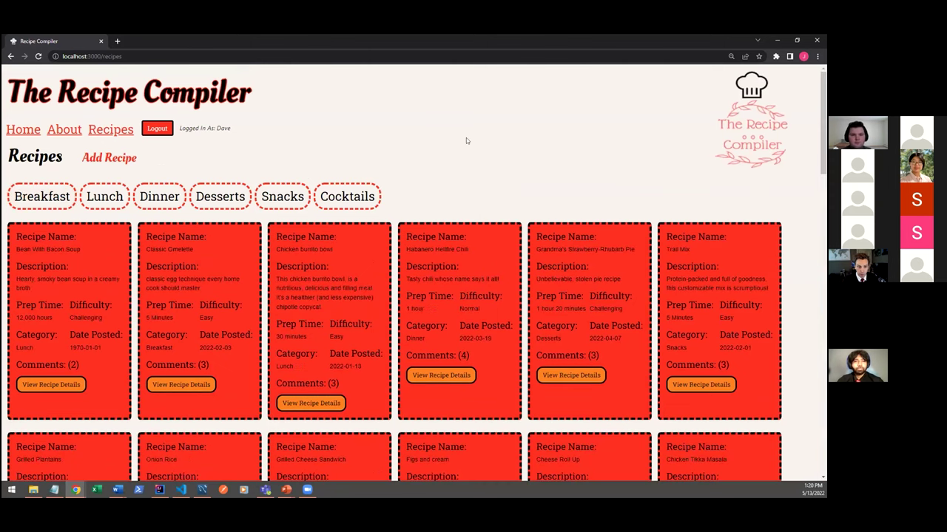
Return to the PowerPoint slideshow on the 'Demo of the project' slide.
{"action": "key", "text": "alt+Tab"}
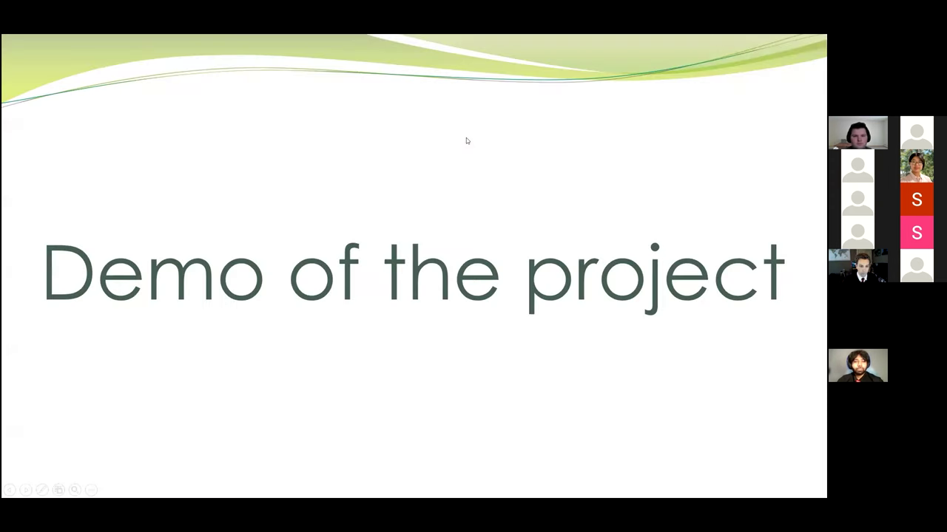